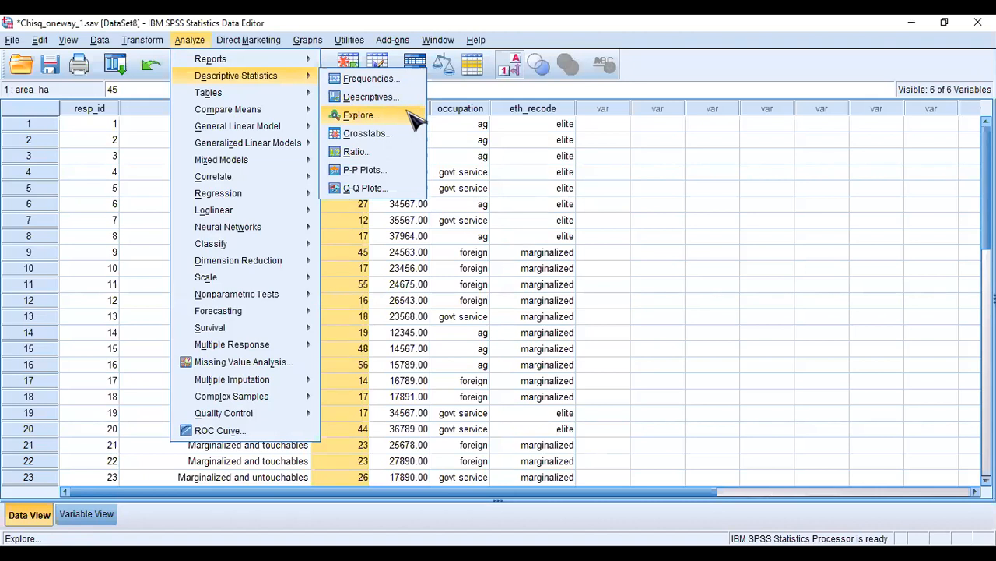
left_click(405, 110)
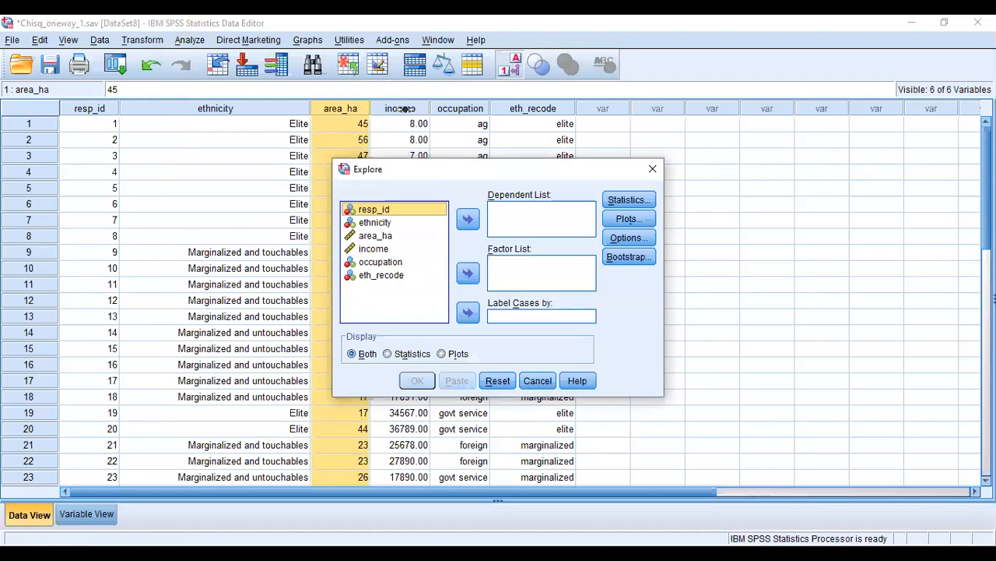
left_click(386, 238)
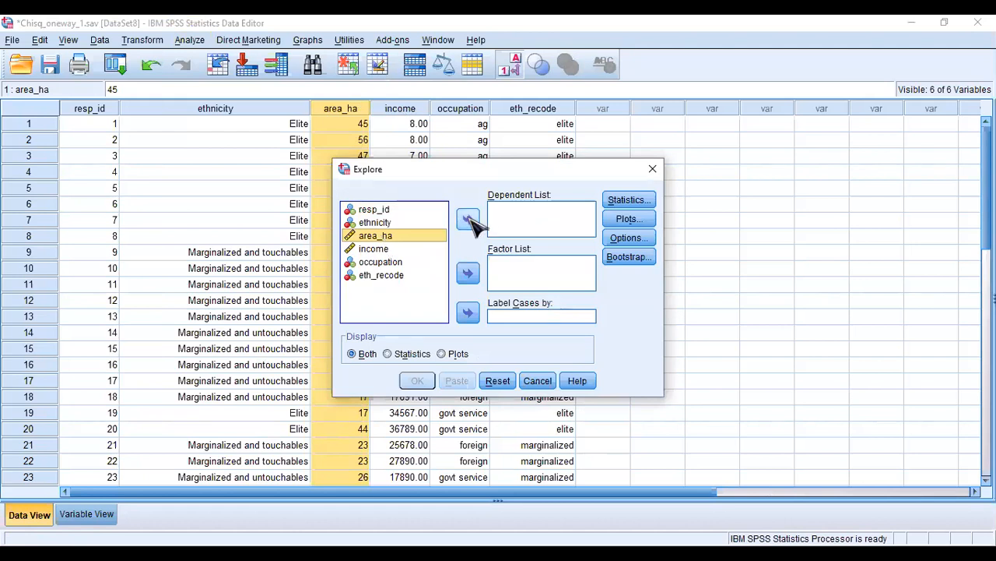
left_click(468, 219)
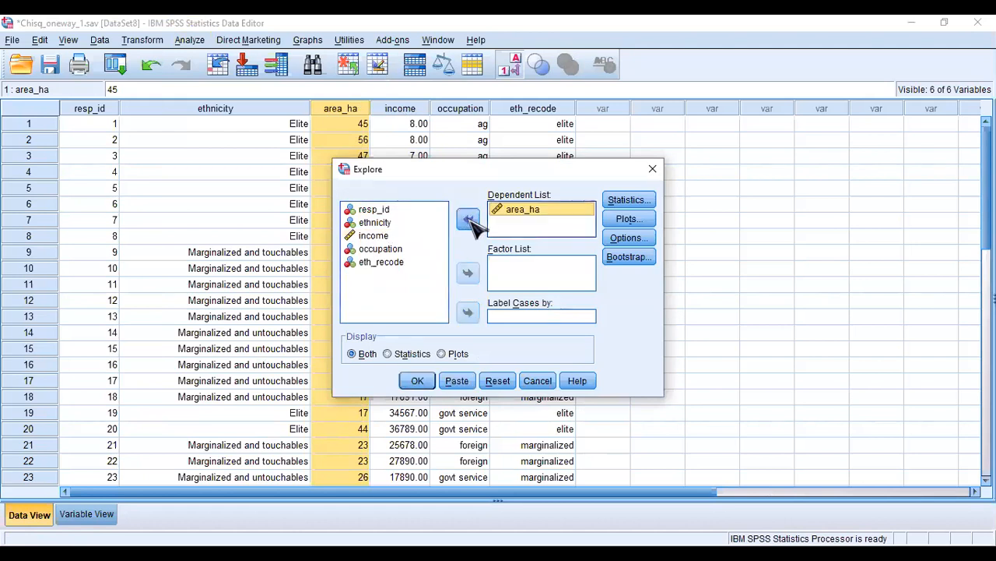
left_click(358, 236)
left_click(470, 221)
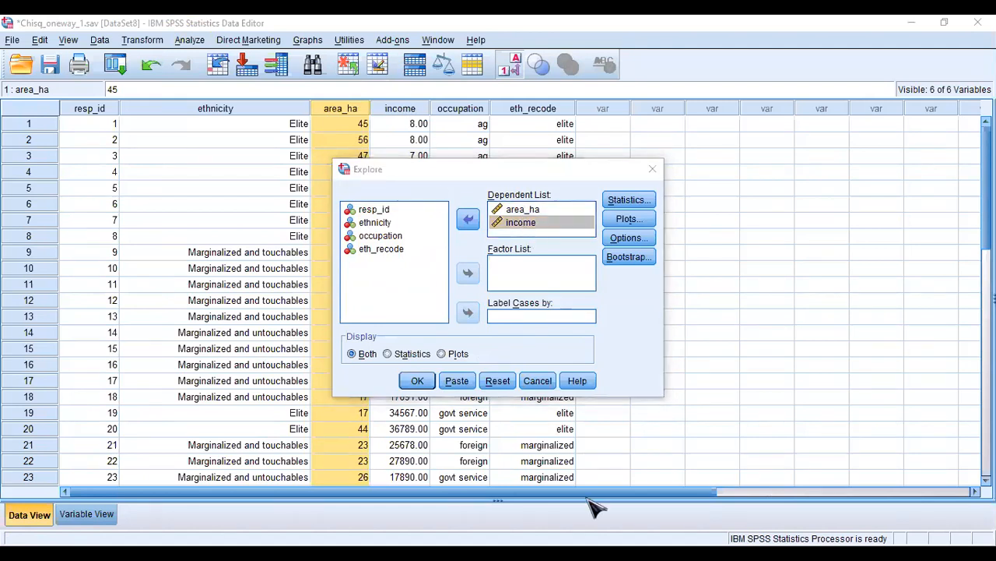
left_click(653, 170)
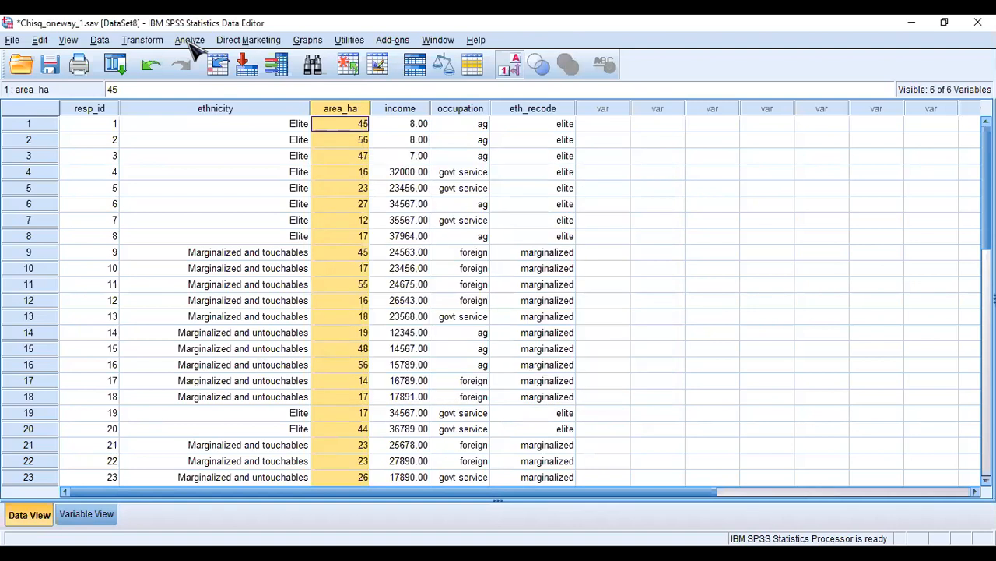
- Start an Explore analysis with area_ha and income as the dependent variables
left_click(192, 43)
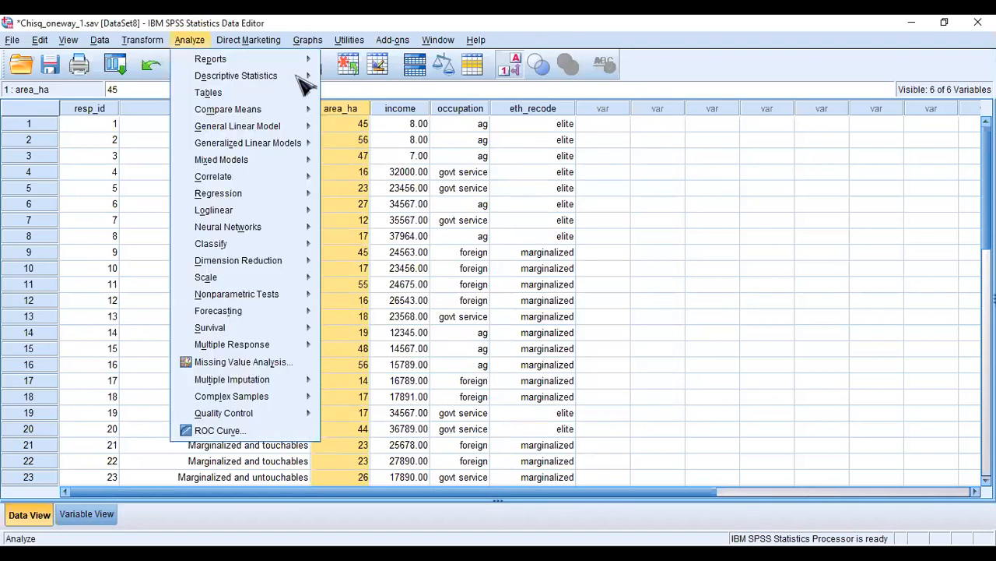
mouse_move(298, 78)
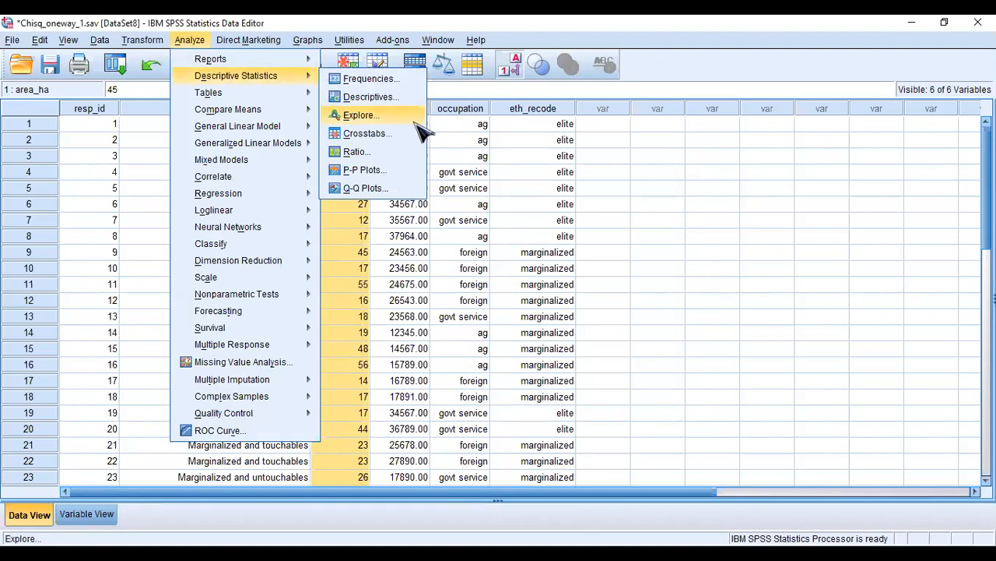
left_click(421, 133)
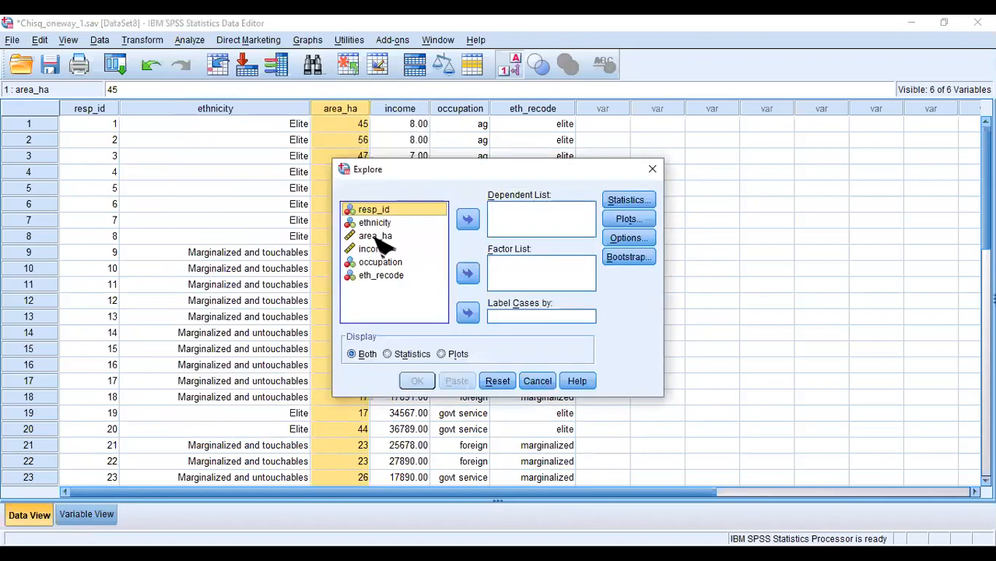
left_click(376, 236)
left_click(468, 220)
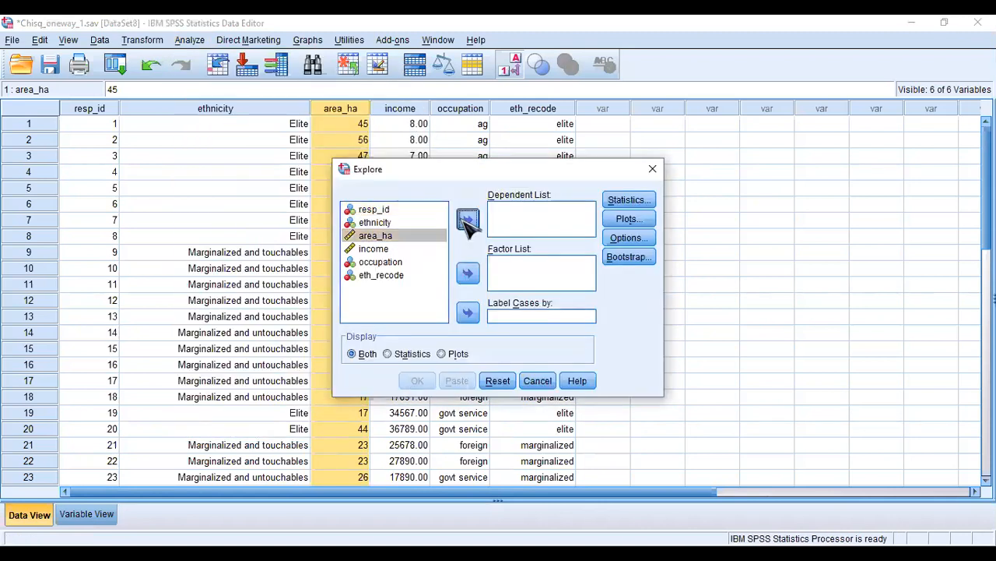
double_click(374, 236)
left_click(372, 236)
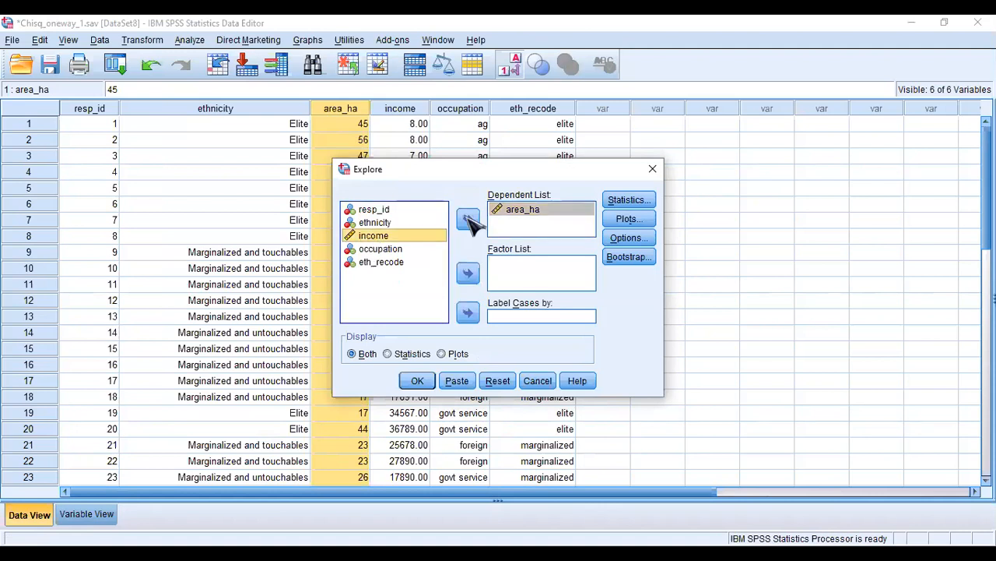
left_click(468, 220)
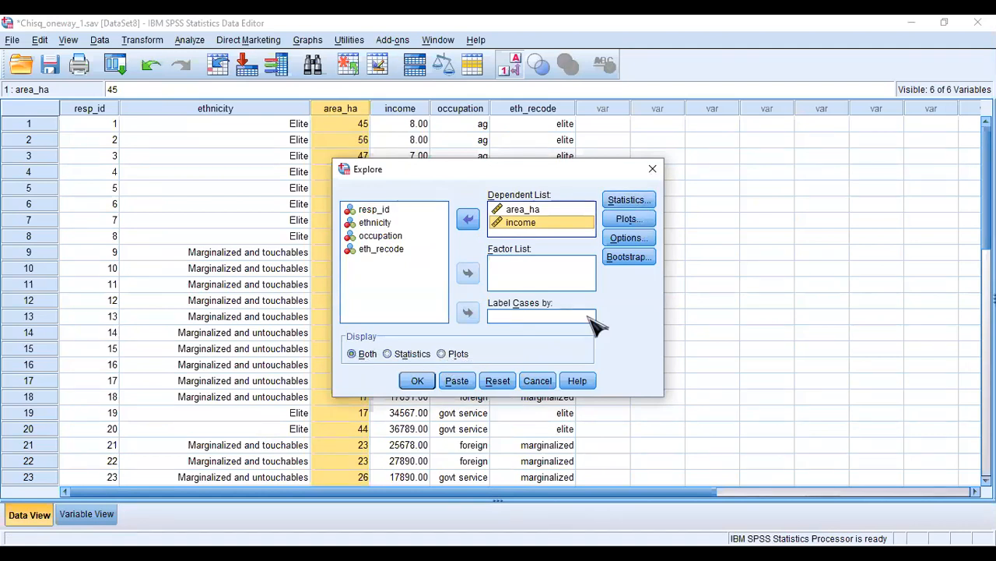
- Turn off Stem-and-leaf and turn on Histogram in the Explore plot options, and run the analysis
left_click(639, 221)
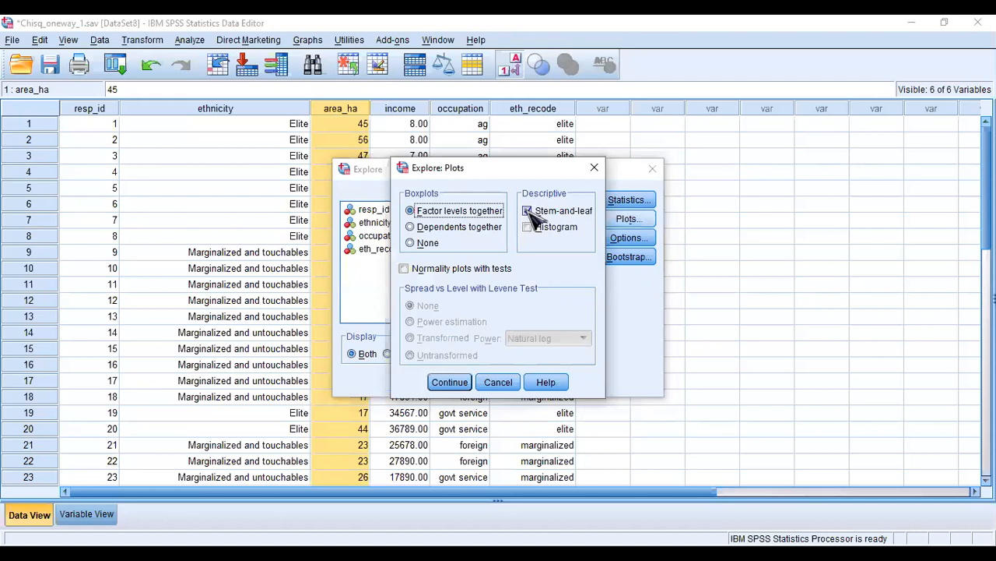
left_click(527, 211)
left_click(528, 228)
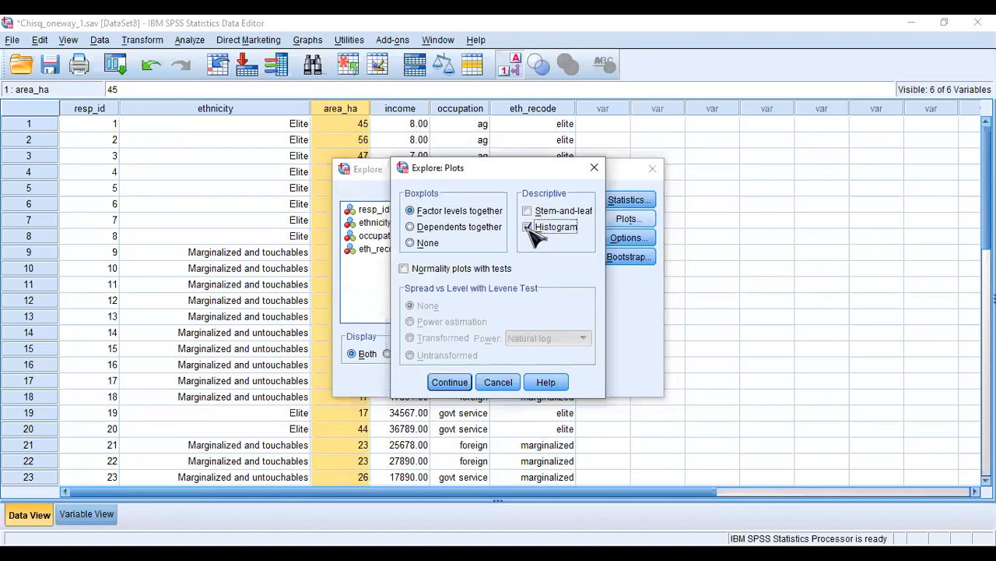
left_click(450, 382)
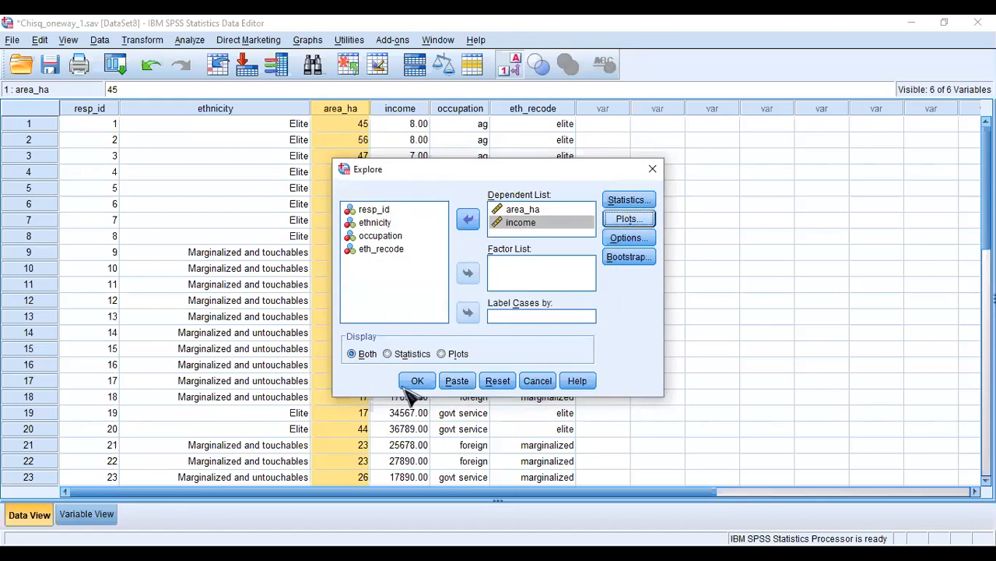
left_click(418, 386)
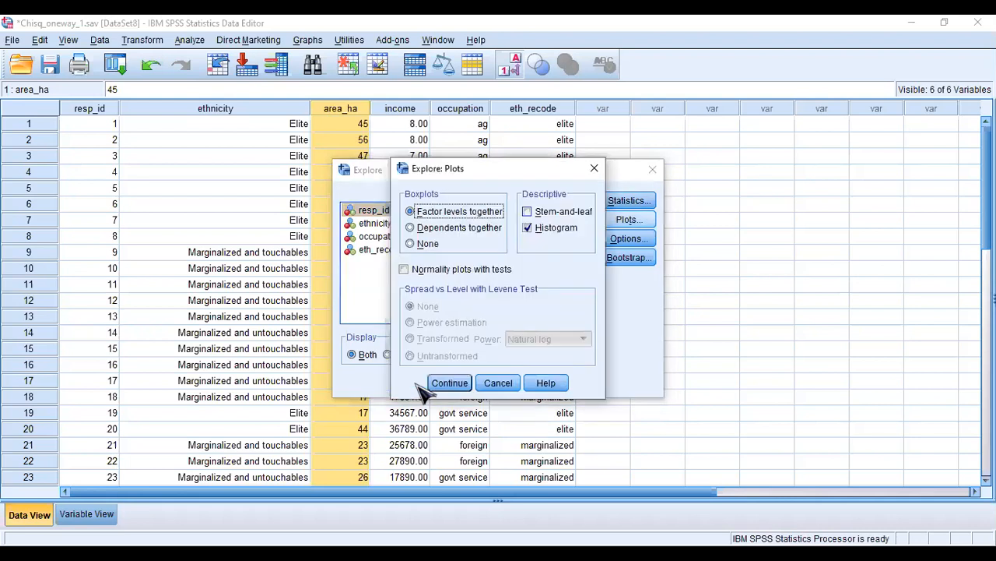
- Rerun the Explore analysis of area_ha and income with Histogram on and Stem-and-leaf off
key("alt+s")
key("space")
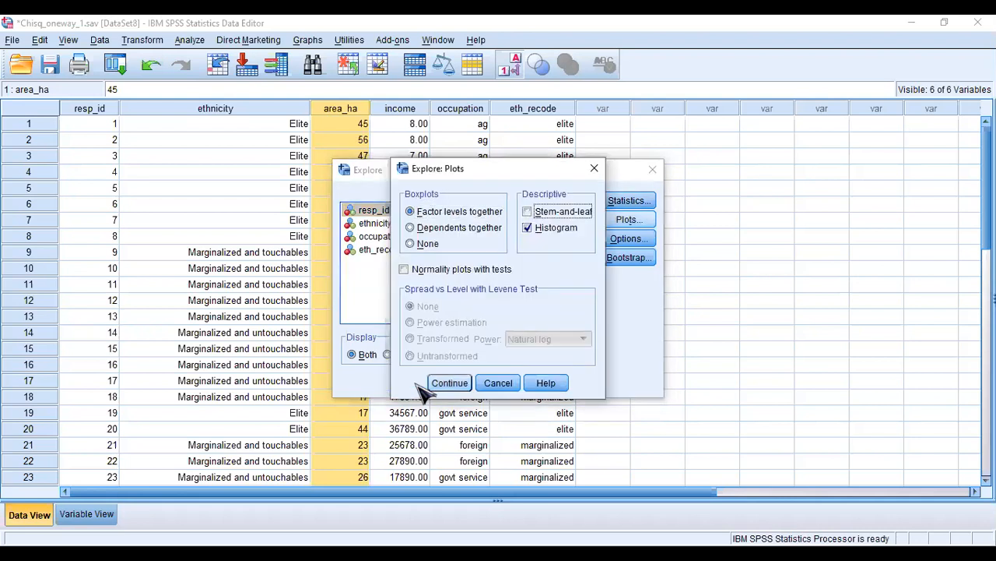
key("Return")
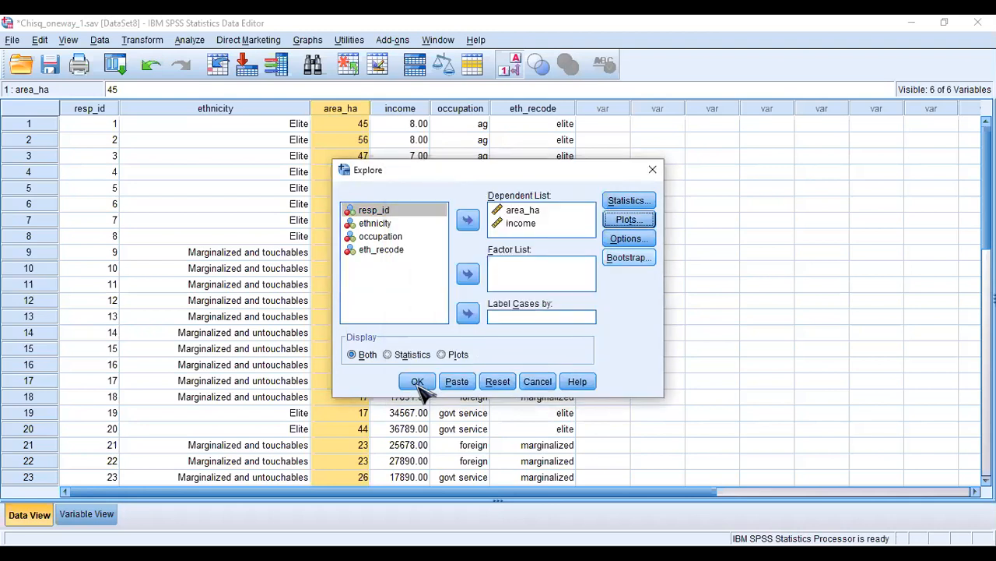
left_click(418, 383)
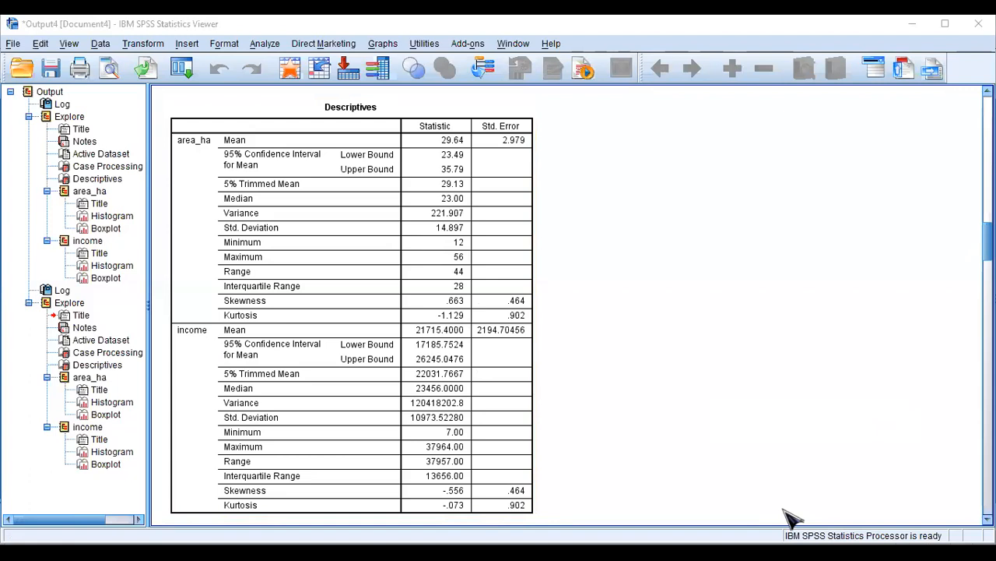
- Examine the Case Processing Summary and the Descriptives table for area_ha and income, including means, skewness and kurtosis
left_click(467, 333)
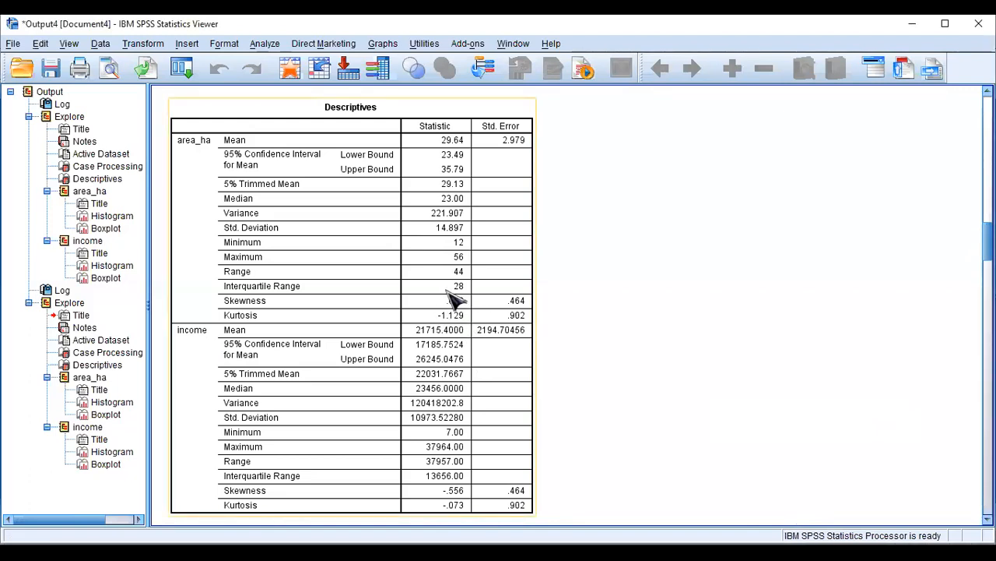
left_click(555, 356)
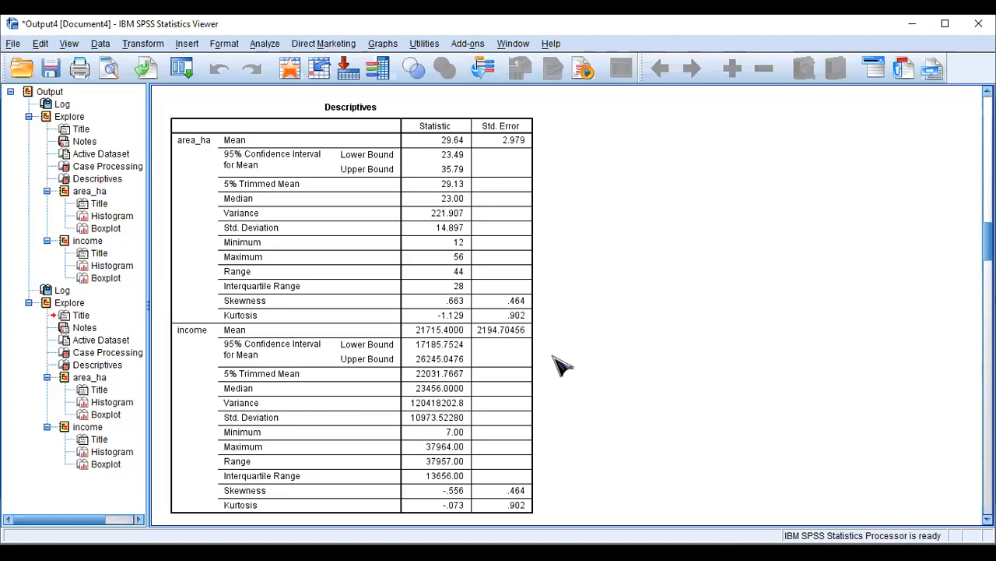
left_click(455, 338)
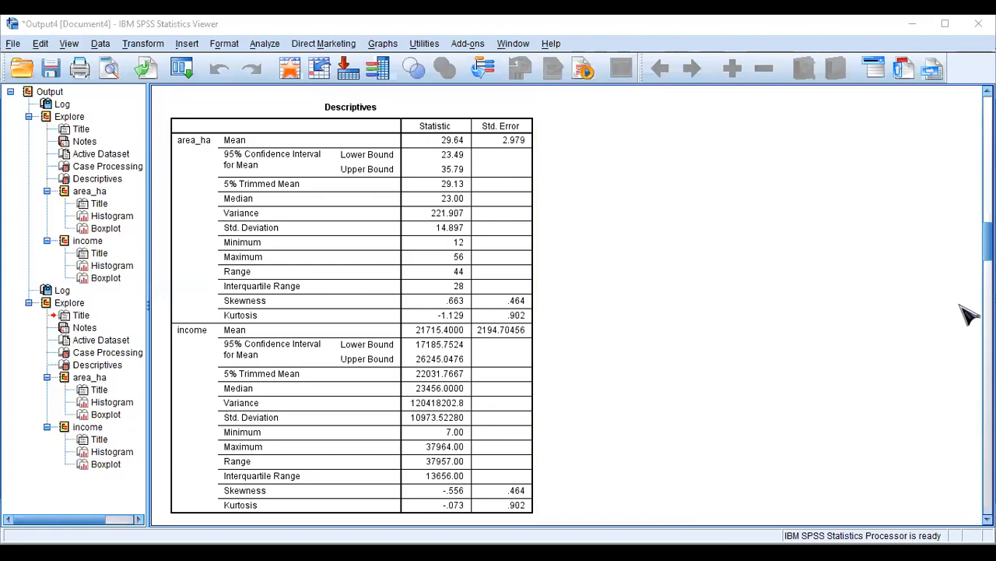
scroll(576, 303, "down", 5)
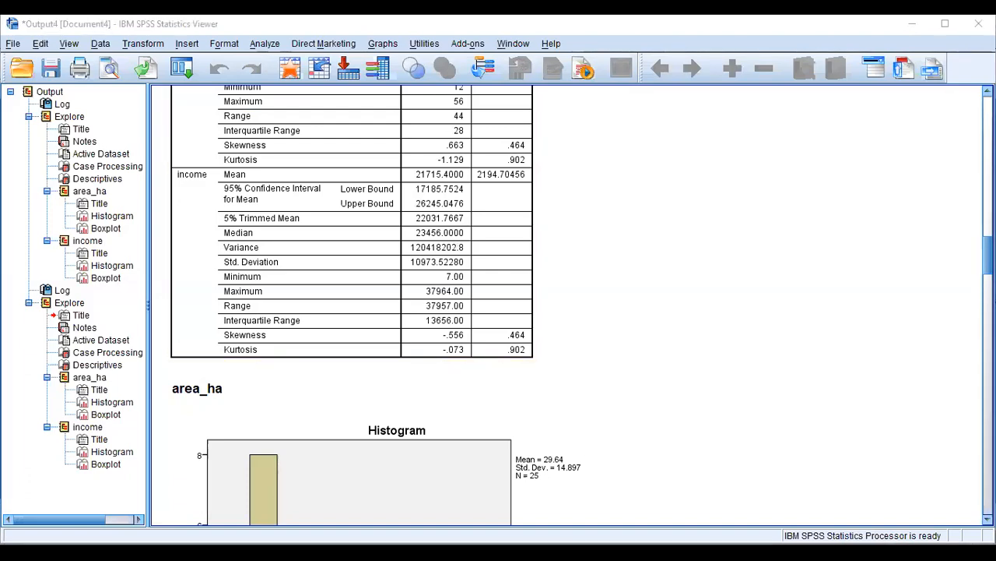
scroll(350, 304, "up", 5)
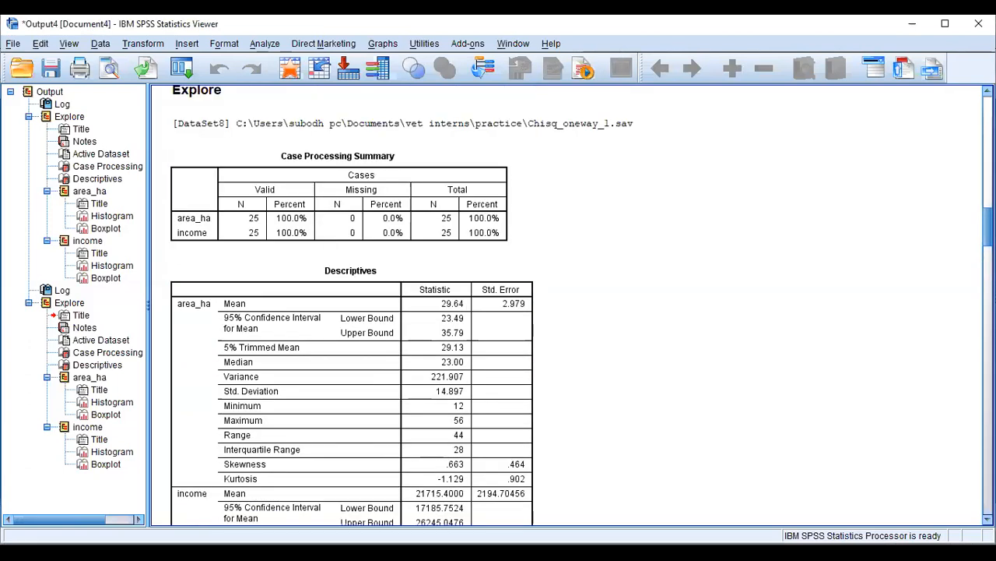
scroll(351, 304, "up", 1)
scroll(351, 304, "down", 3)
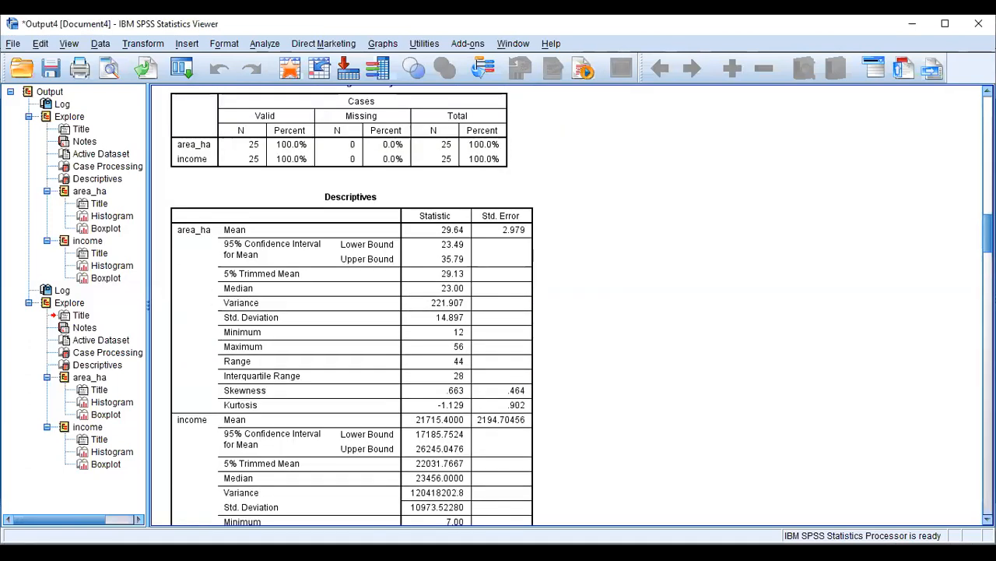
scroll(350, 304, "down", 1)
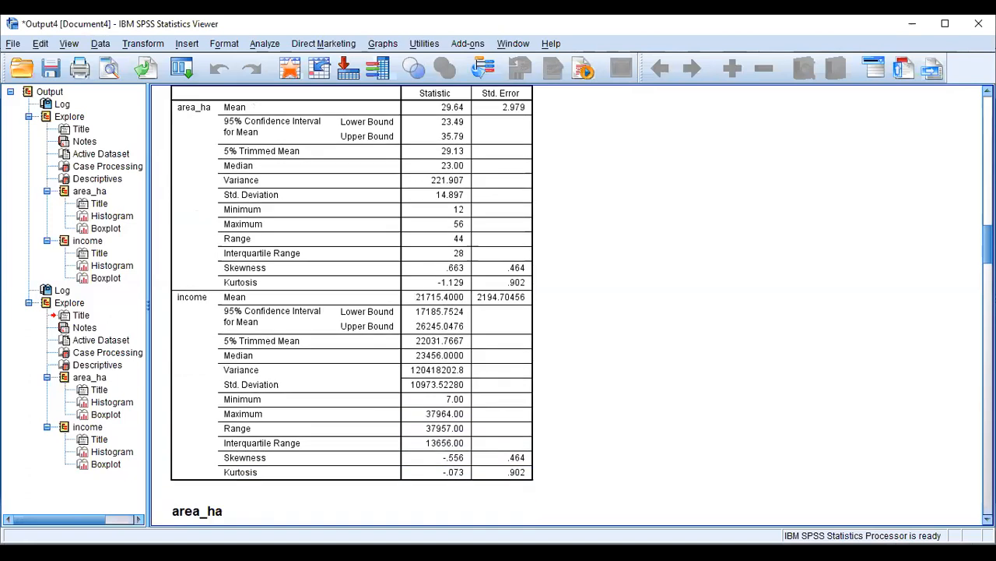
- Examine the histogram and boxplot of area_ha and the boxplot of income for outliers
scroll(350, 303, "down", 7)
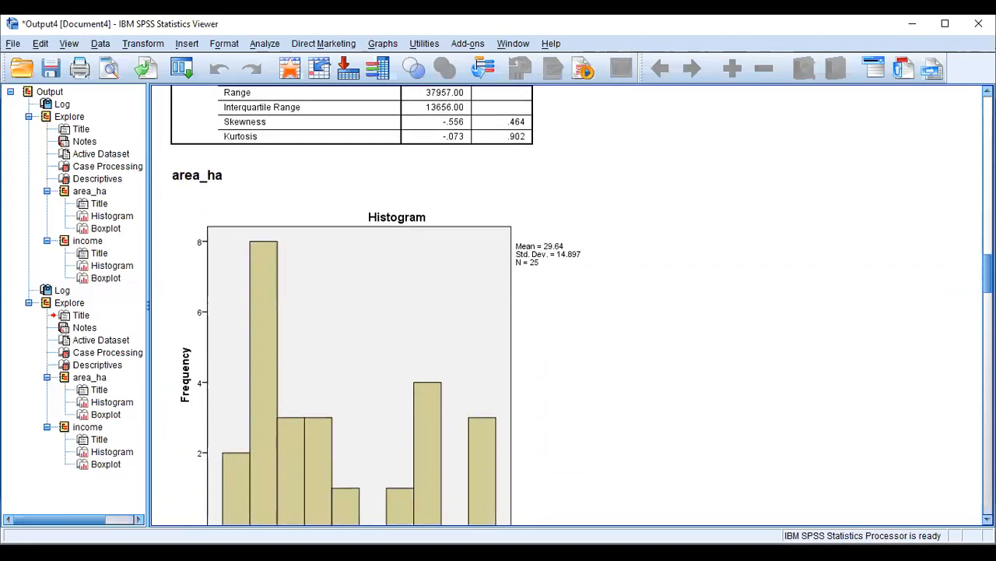
scroll(397, 303, "down", 5)
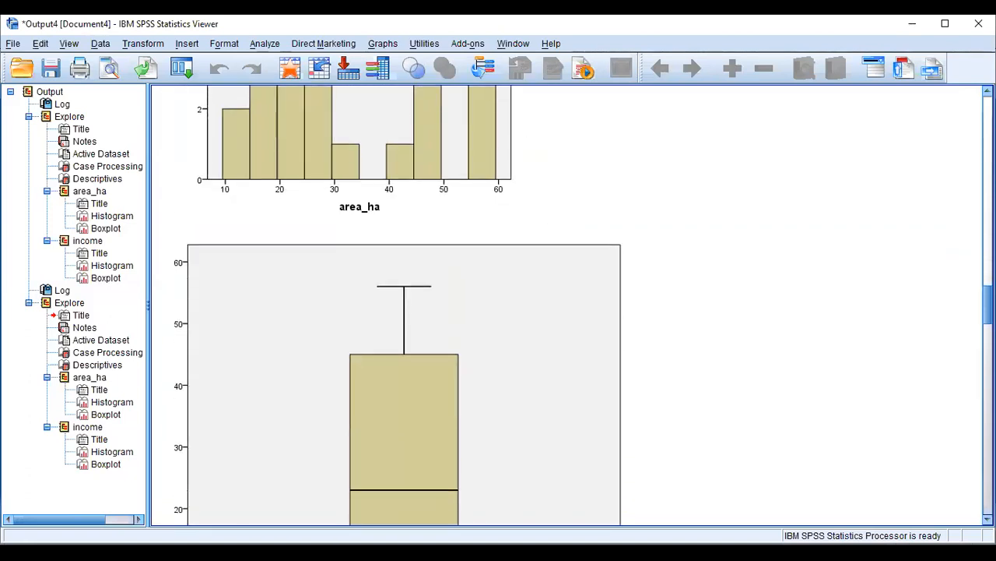
scroll(397, 303, "down", 1)
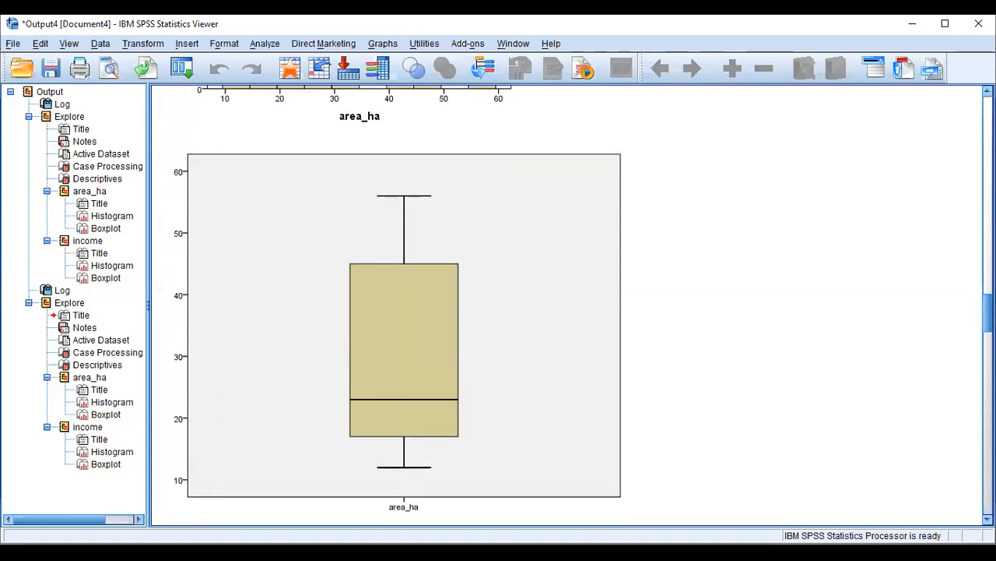
scroll(397, 303, "down", 1)
left_click(362, 187)
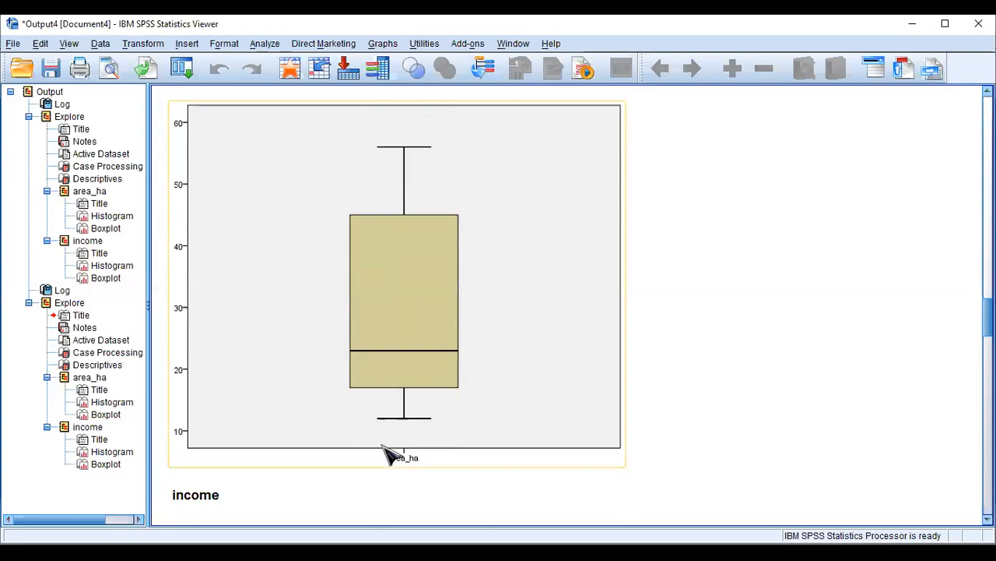
left_click_drag(987, 320, 987, 394)
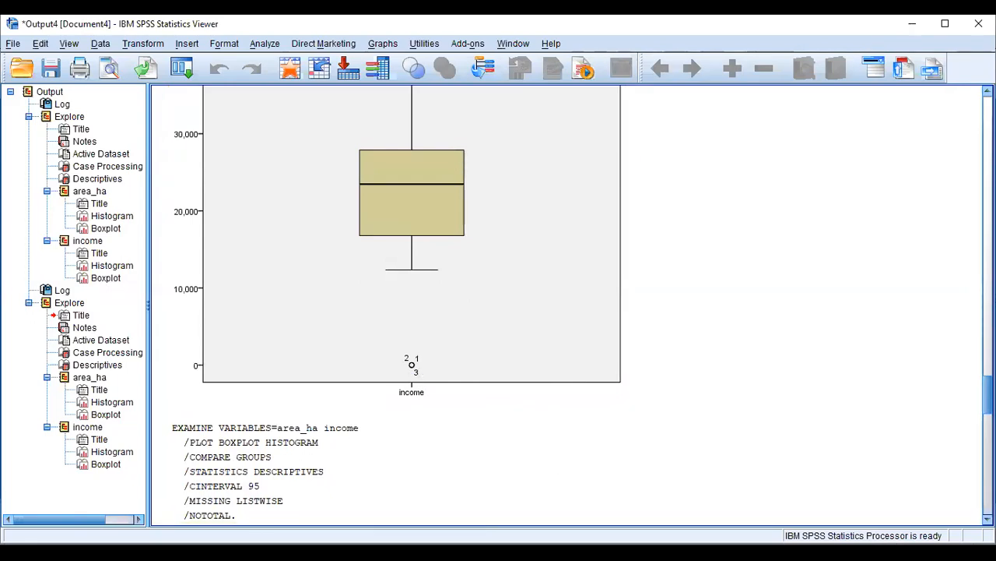
scroll(868, 351, "up", 2)
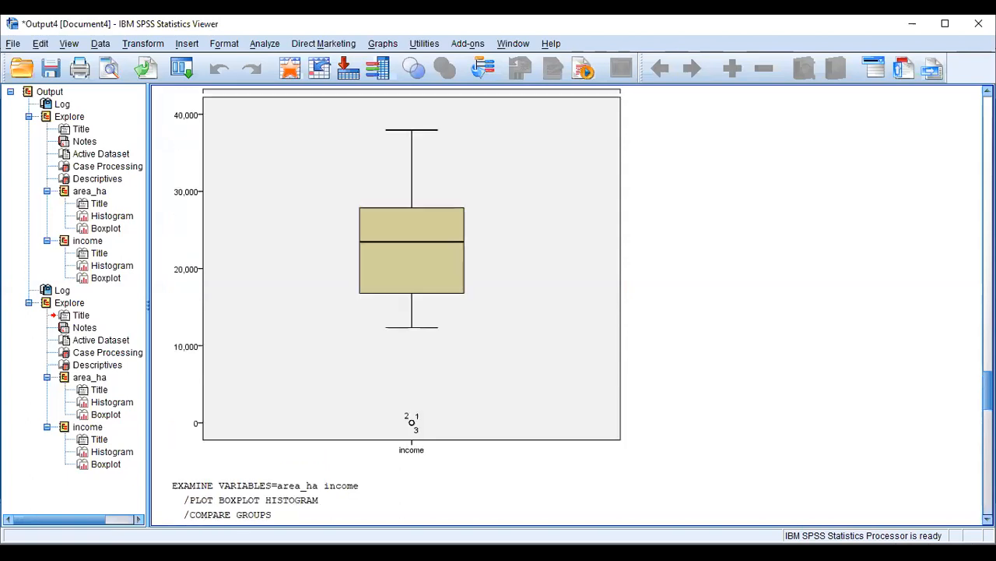
scroll(397, 308, "up", 6)
scroll(397, 308, "down", 7)
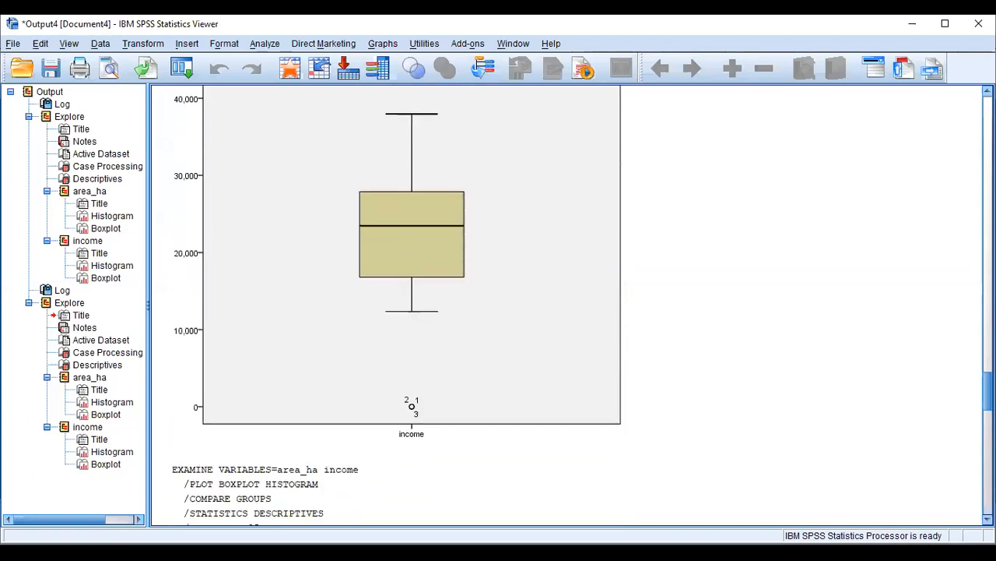
- Switch to the Data Editor and inspect the income values of cases 1 and 2
left_click(405, 322)
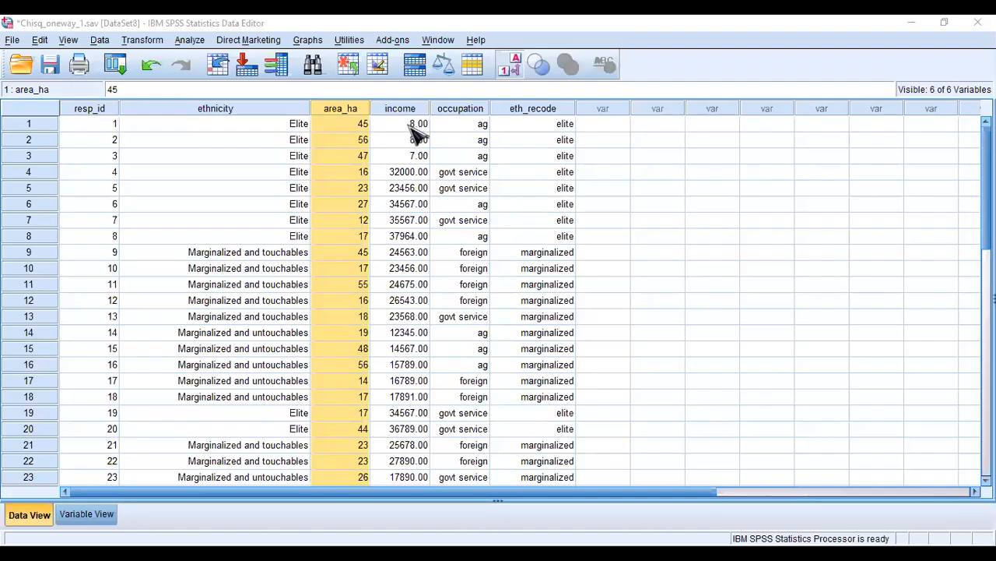
left_click(413, 128)
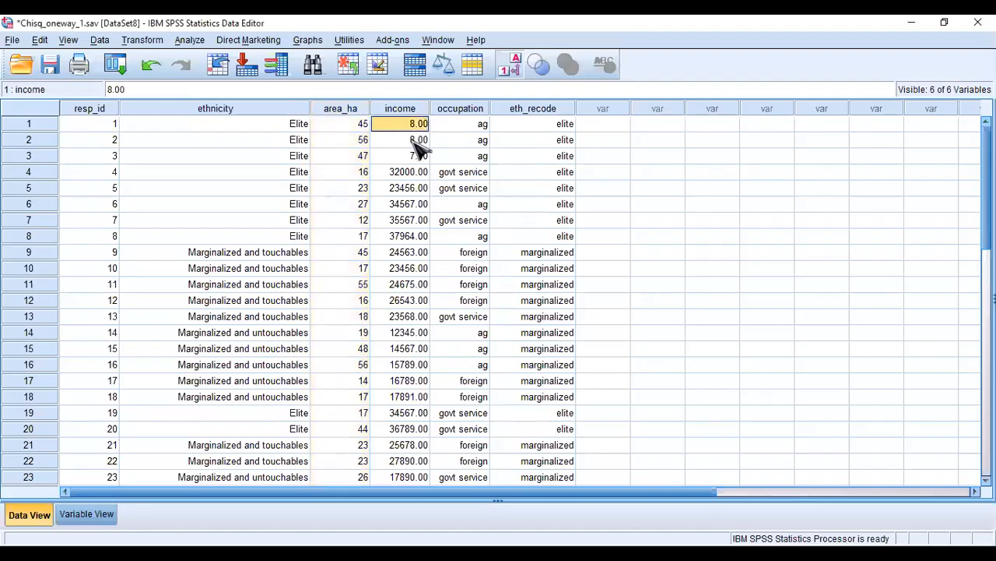
left_click(416, 145)
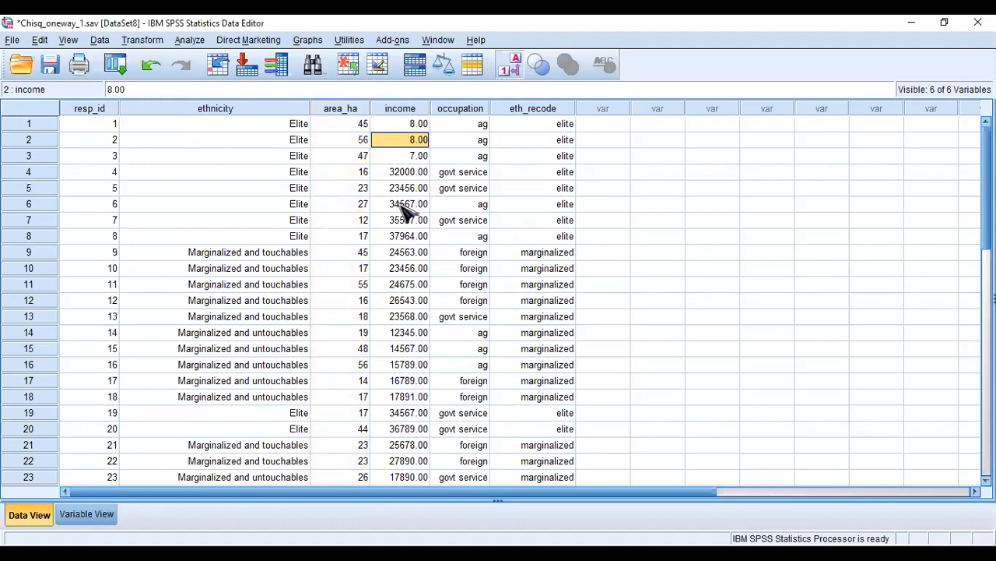
- Inspect the records of cases 1 to 3 and their income values in the data
left_click(45, 127)
left_click(44, 139)
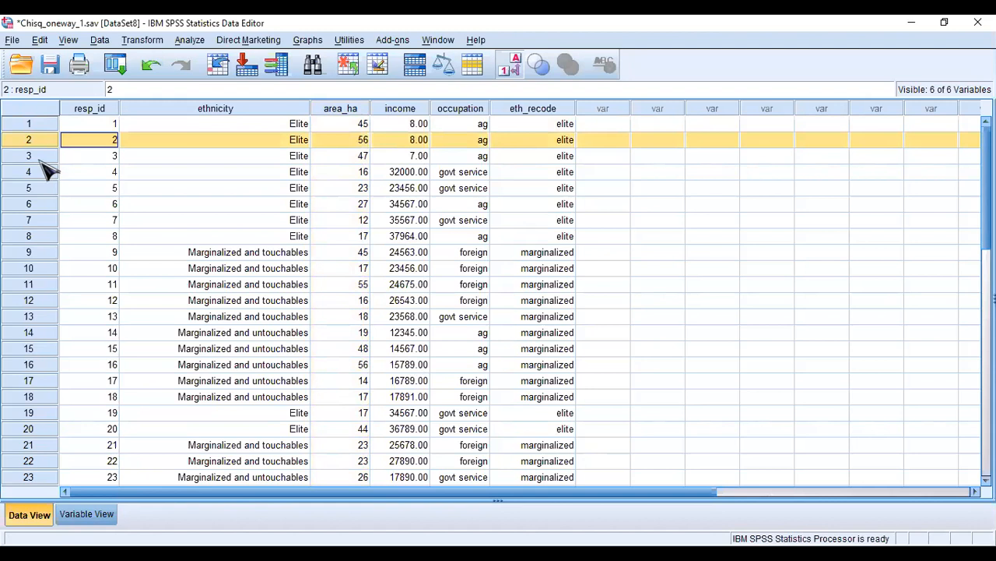
left_click(44, 161)
left_click(418, 125)
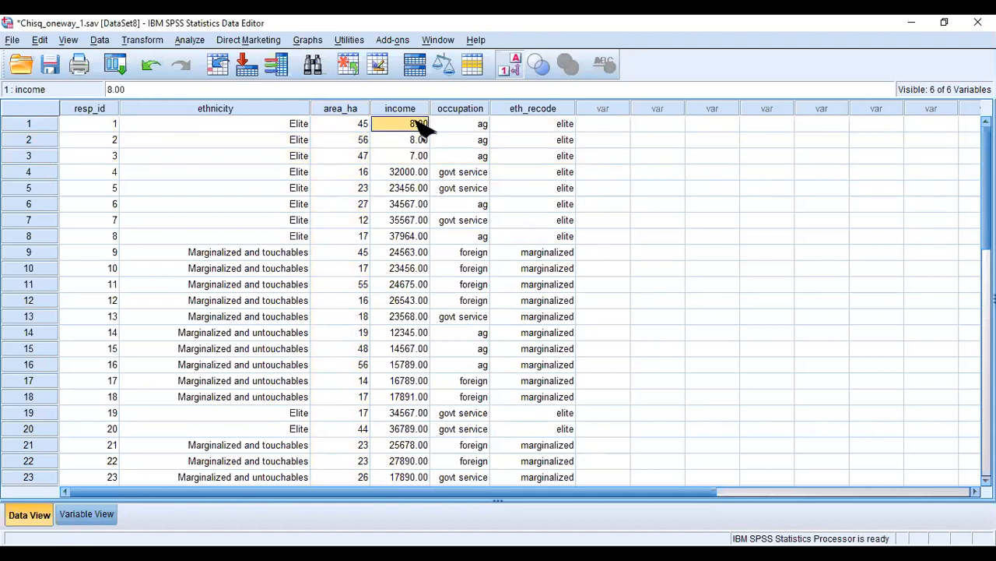
left_click(421, 140)
left_click(419, 157)
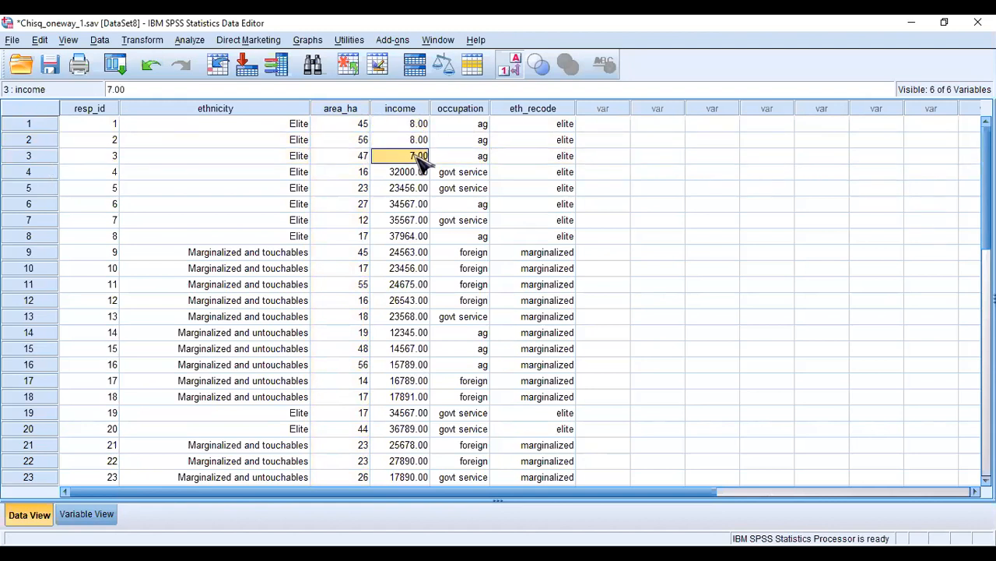
left_click(419, 129)
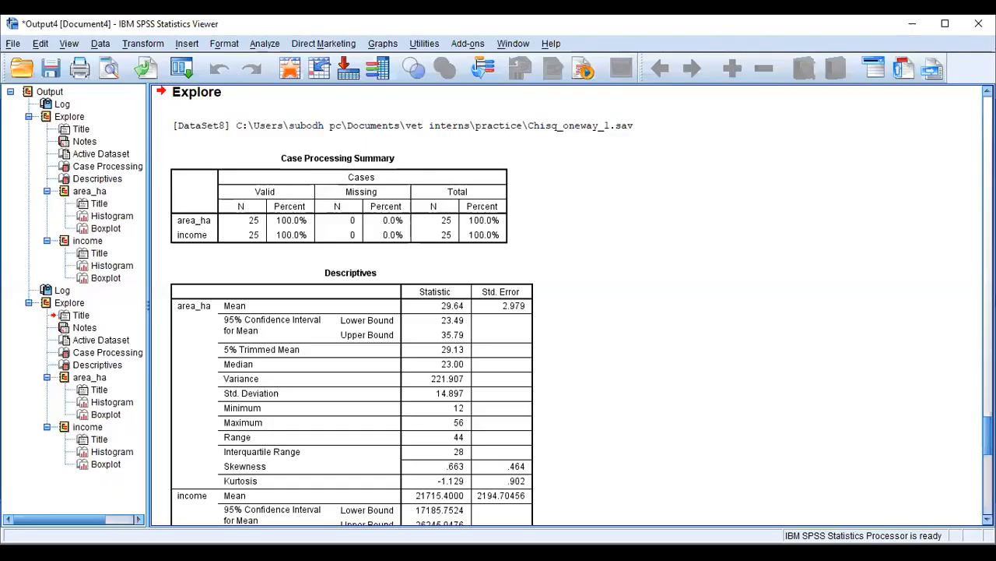
- Review the Descriptives table and compare the outlying cases in the income boxplot with the area_ha boxplot in the output
scroll(350, 304, "down", 10)
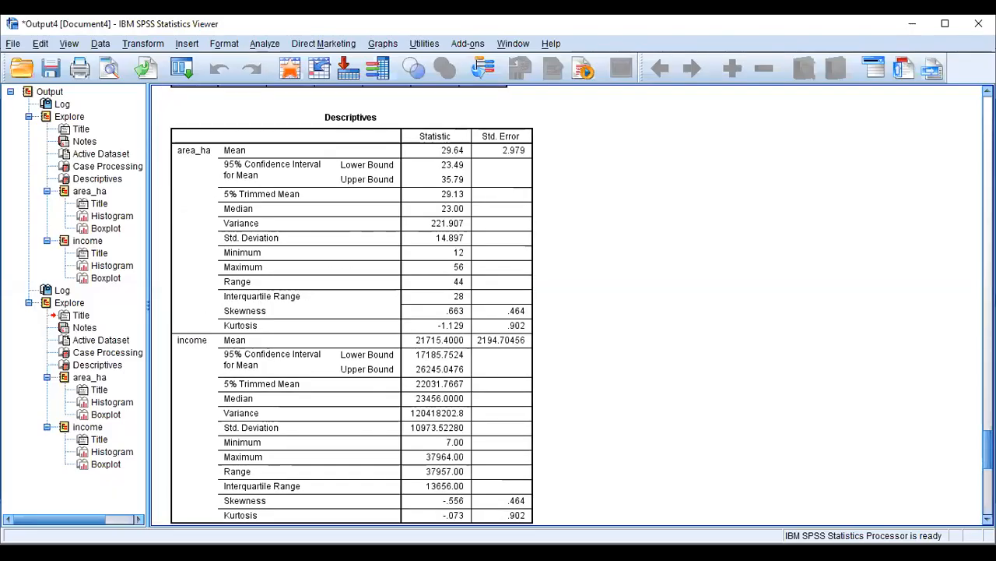
scroll(397, 304, "down", 15)
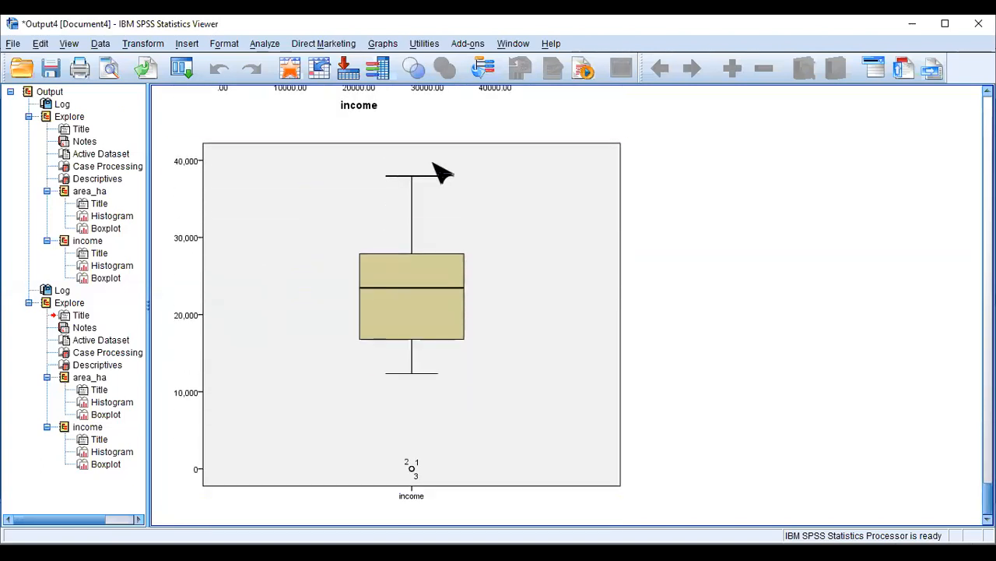
left_click(441, 171)
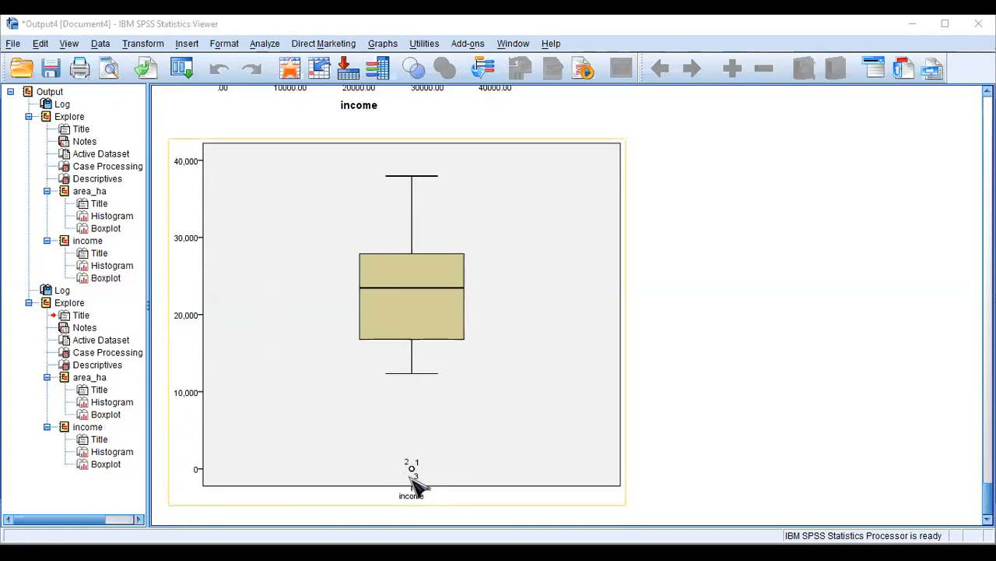
left_click(476, 101)
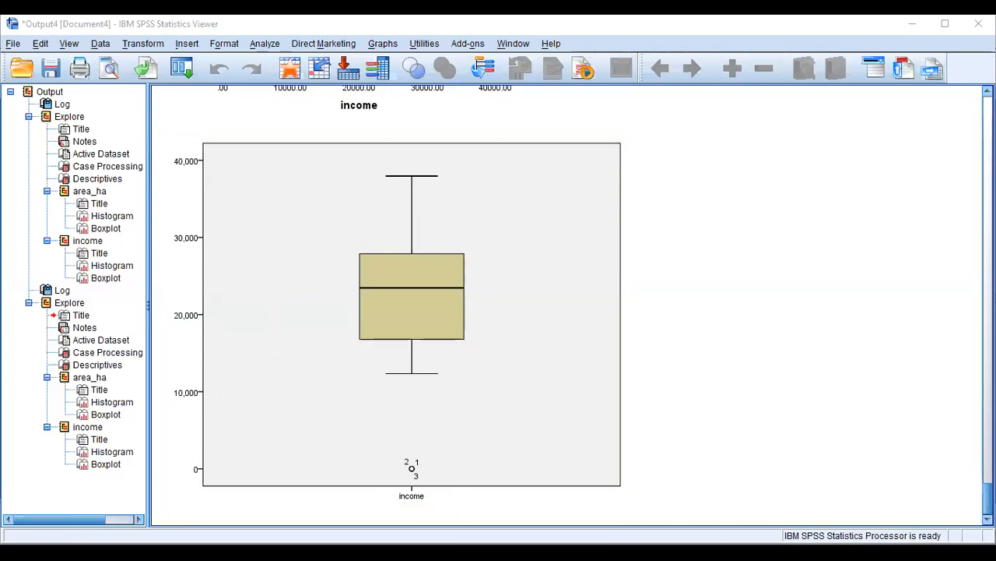
scroll(569, 304, "up", 10)
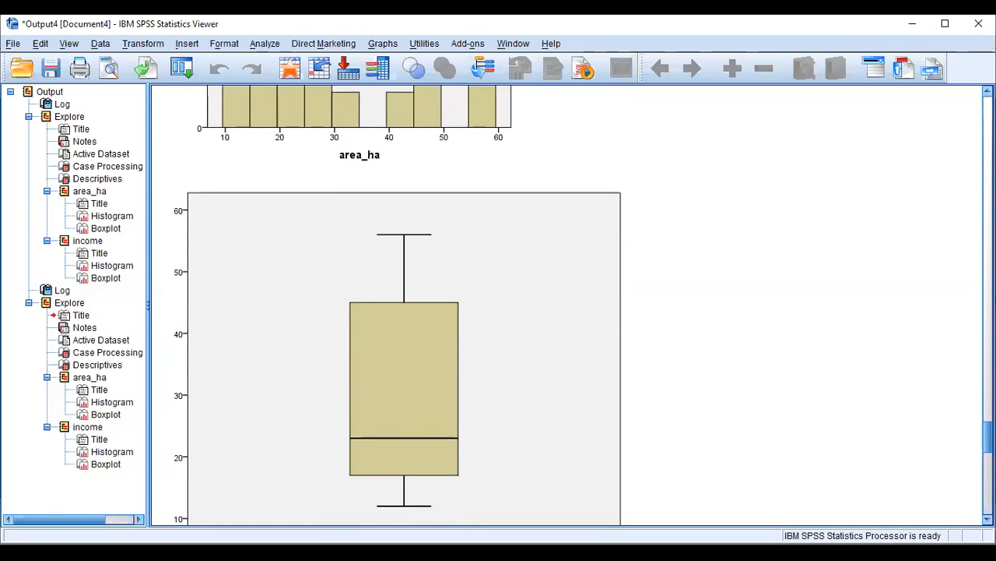
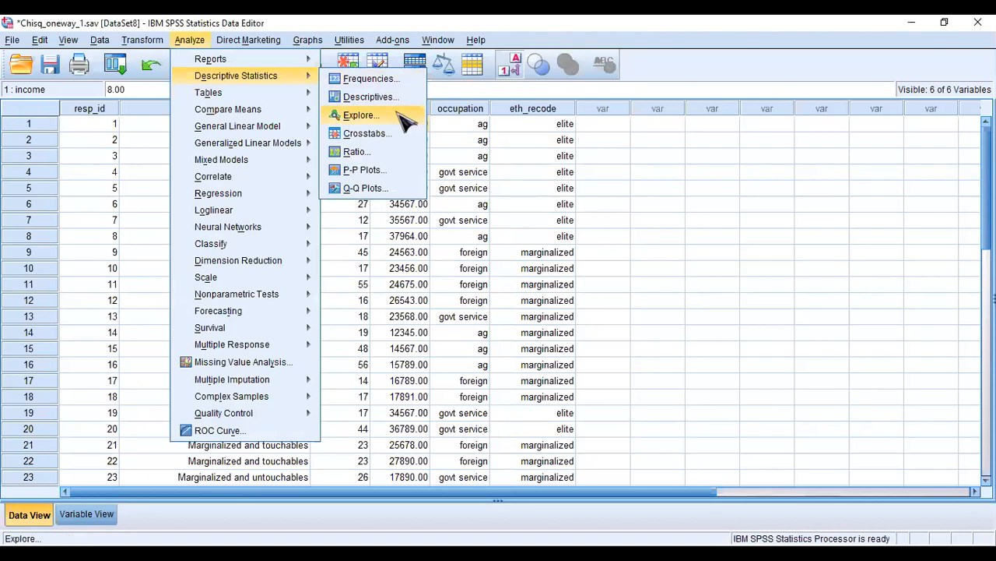
left_click(360, 115)
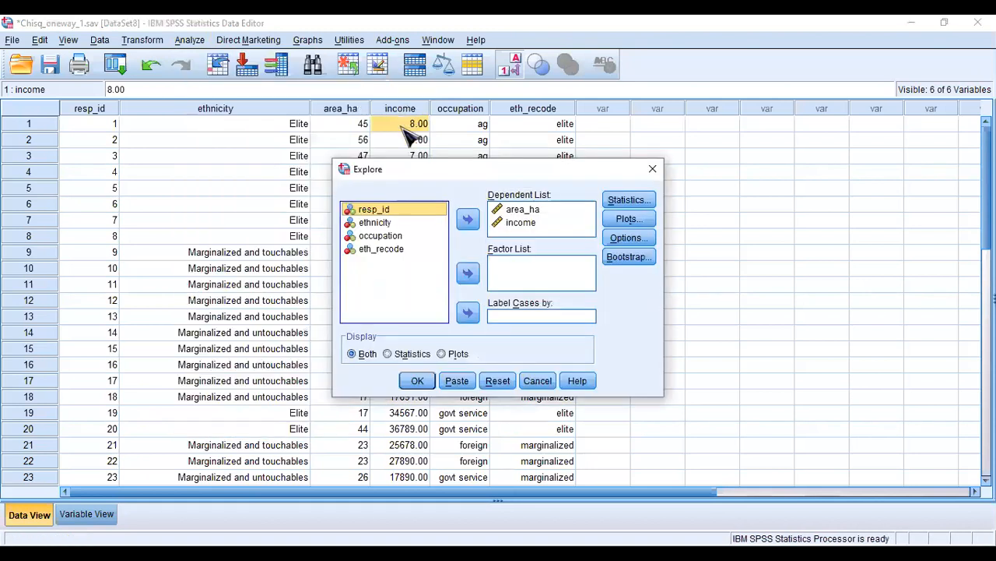
left_click(523, 211)
left_click(522, 223)
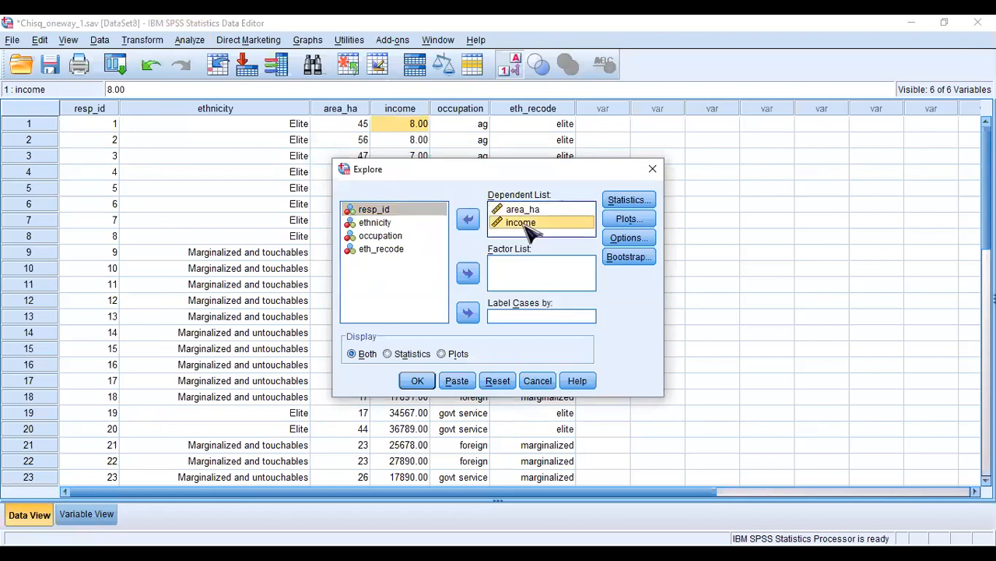
left_click(394, 223)
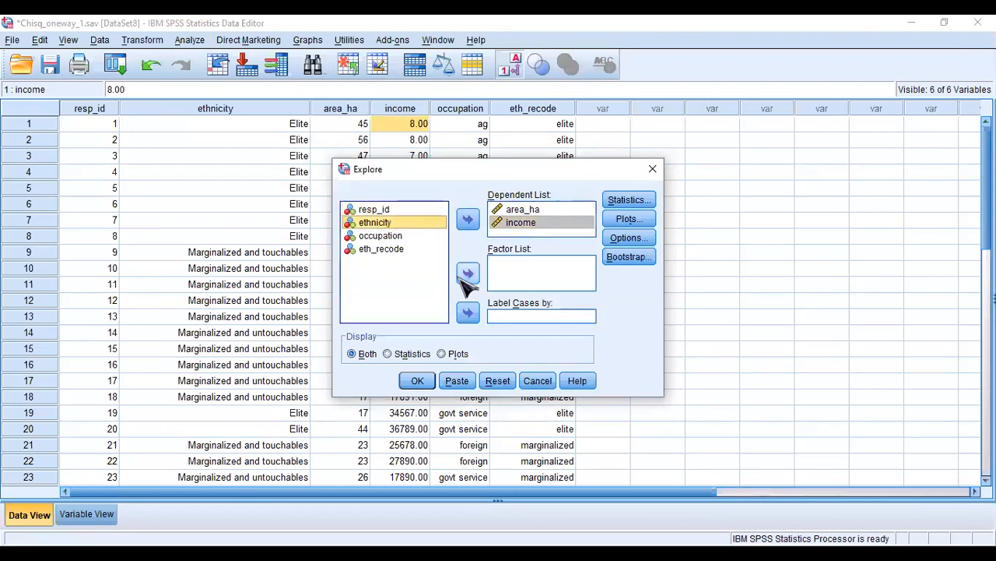
left_click(467, 274)
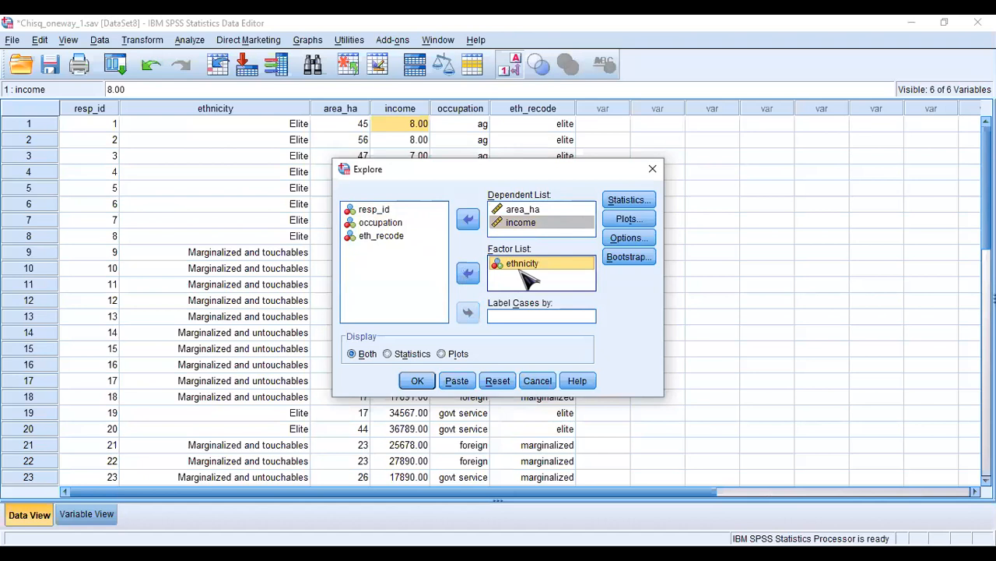
left_click(467, 272)
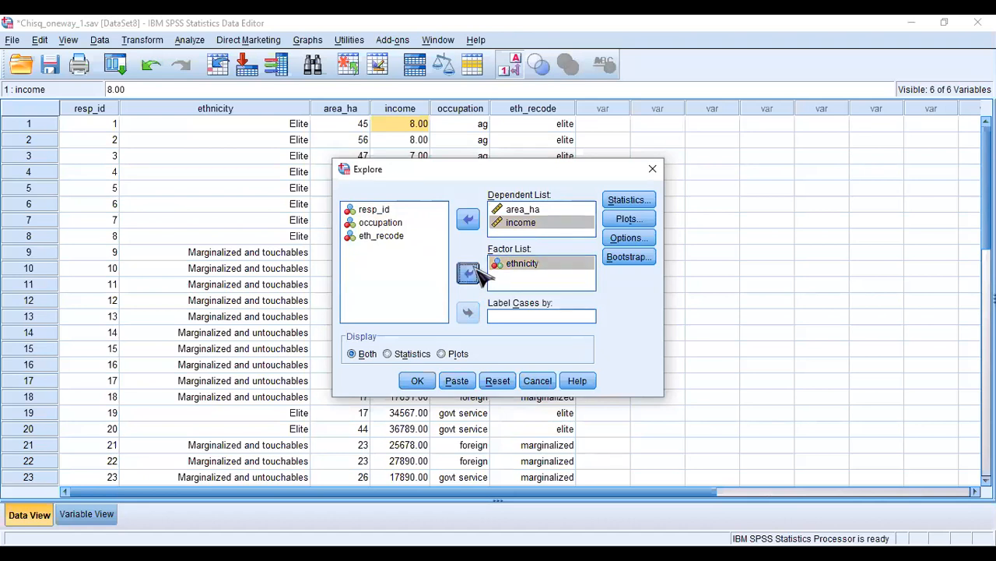
left_click(469, 274)
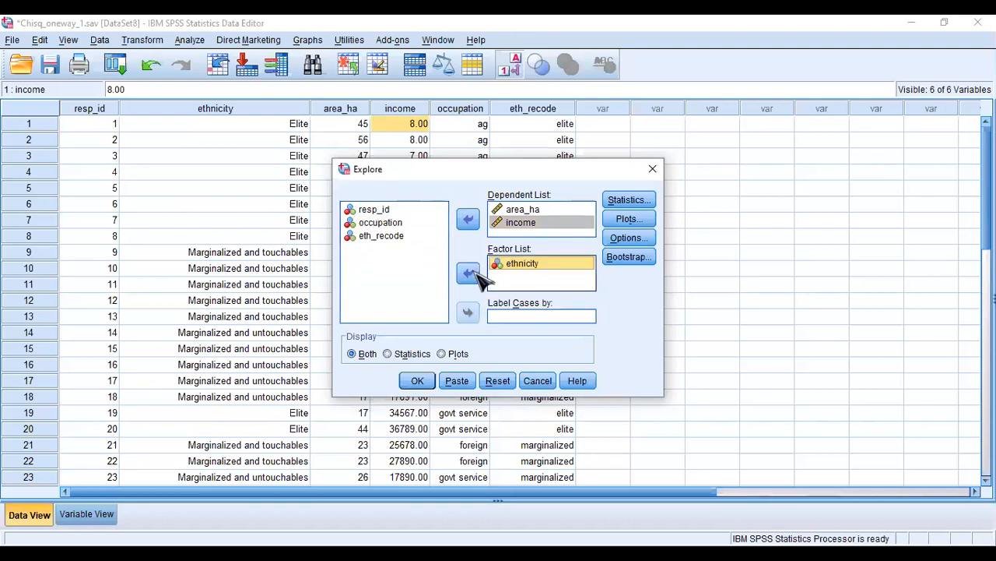
left_click(442, 354)
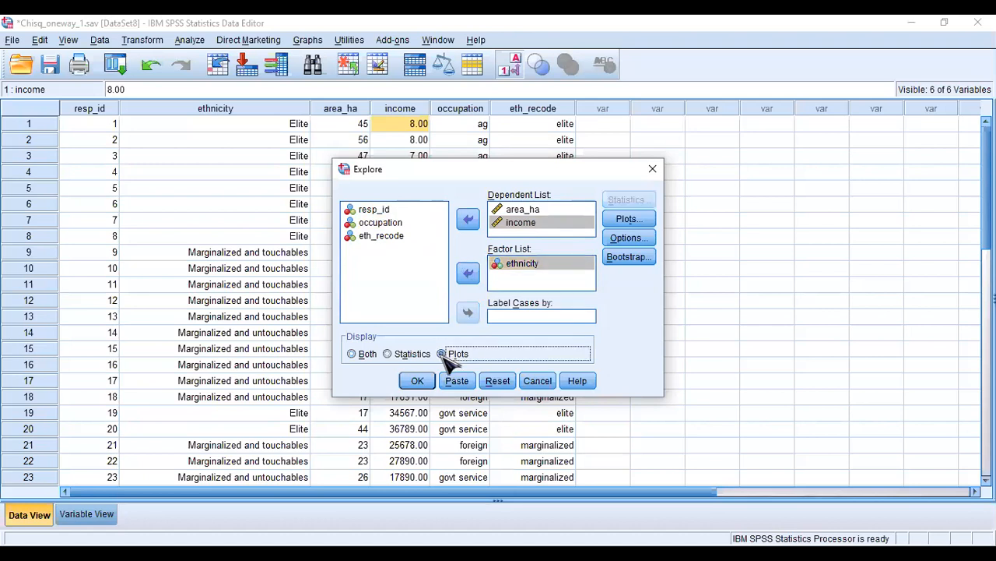
left_click(644, 221)
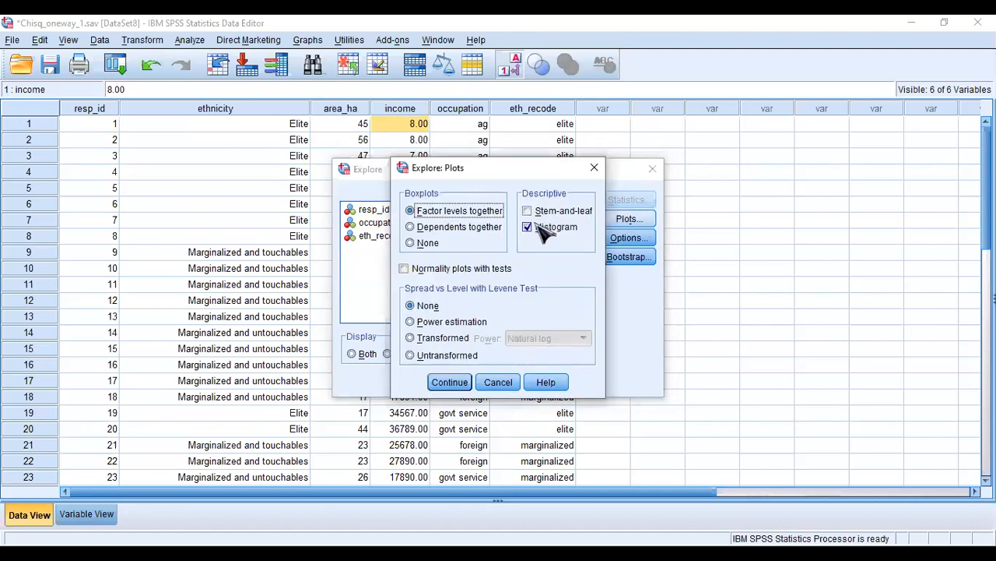
left_click(406, 269)
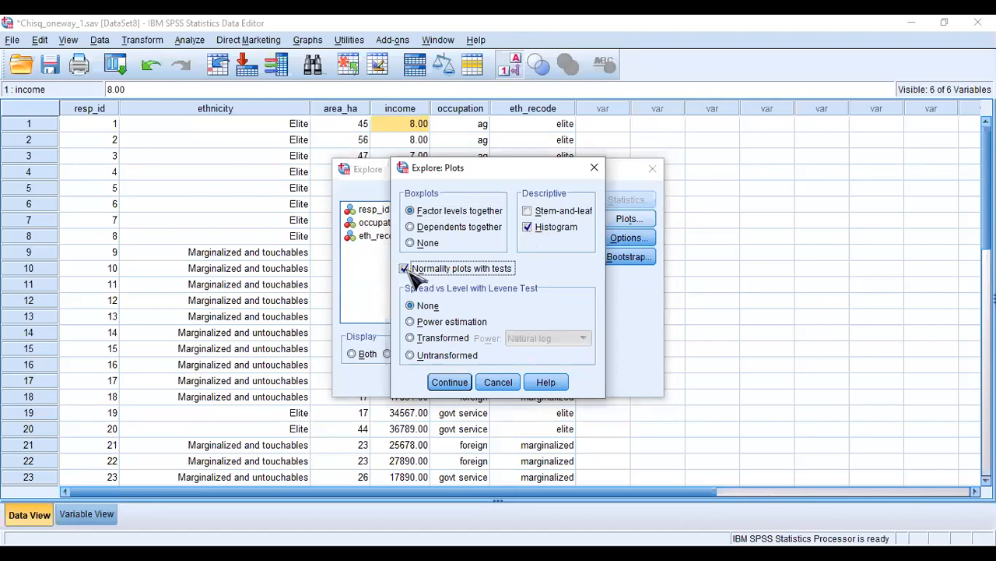
left_click(451, 382)
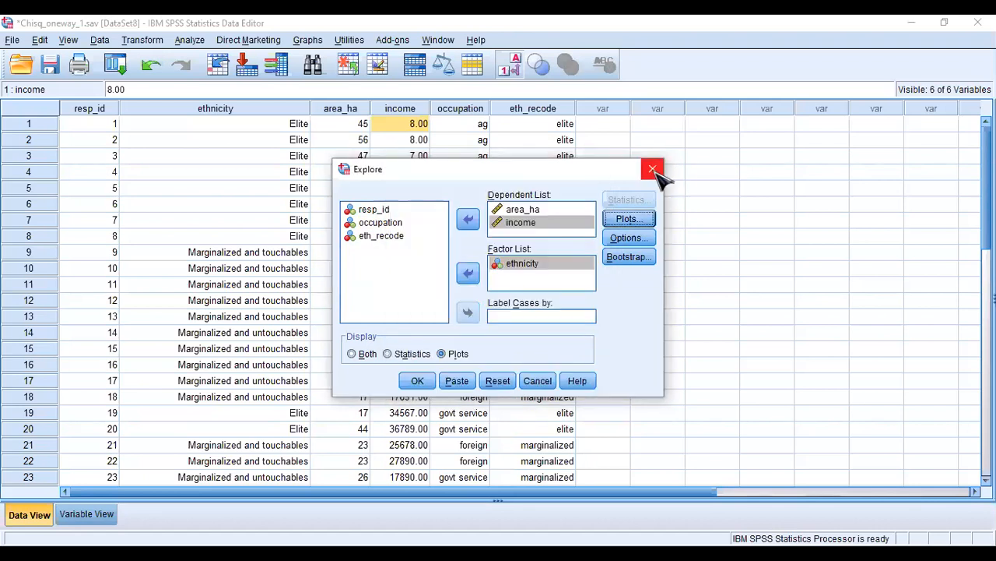
left_click(652, 169)
- Run Explore on area_ha and income showing only plots, with Normality plots with tests enabled
left_click(192, 42)
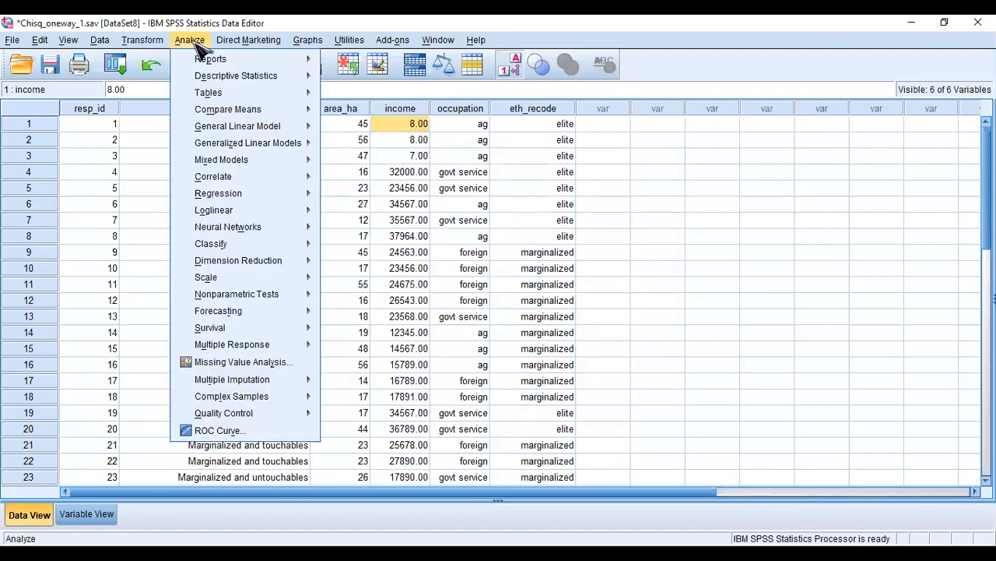
mouse_move(288, 78)
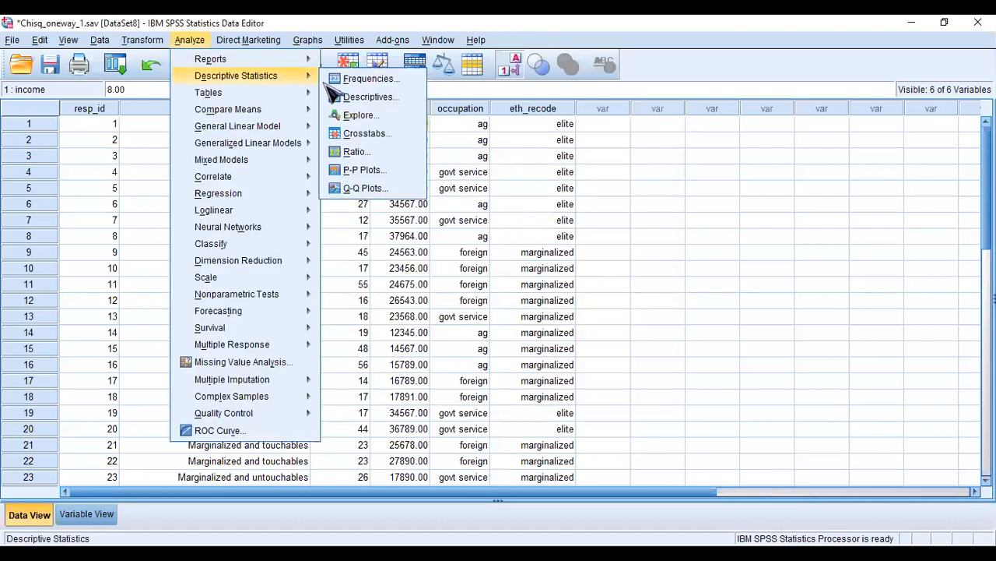
left_click(378, 117)
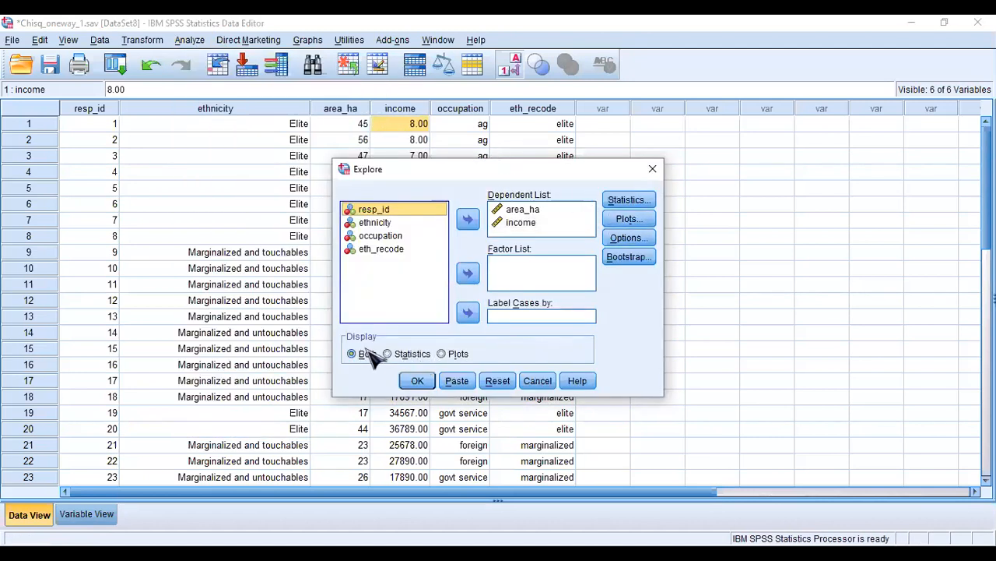
left_click(443, 354)
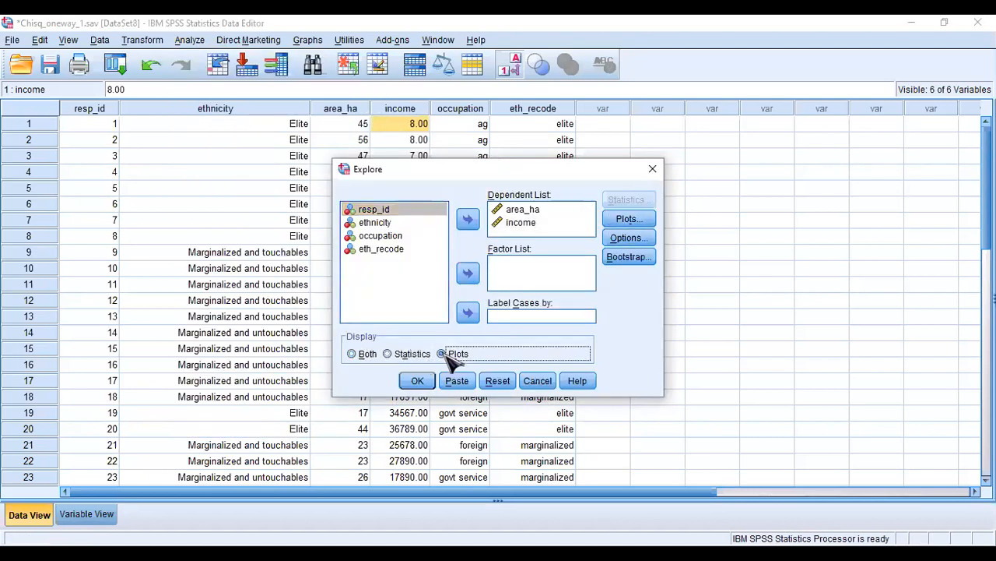
left_click(635, 221)
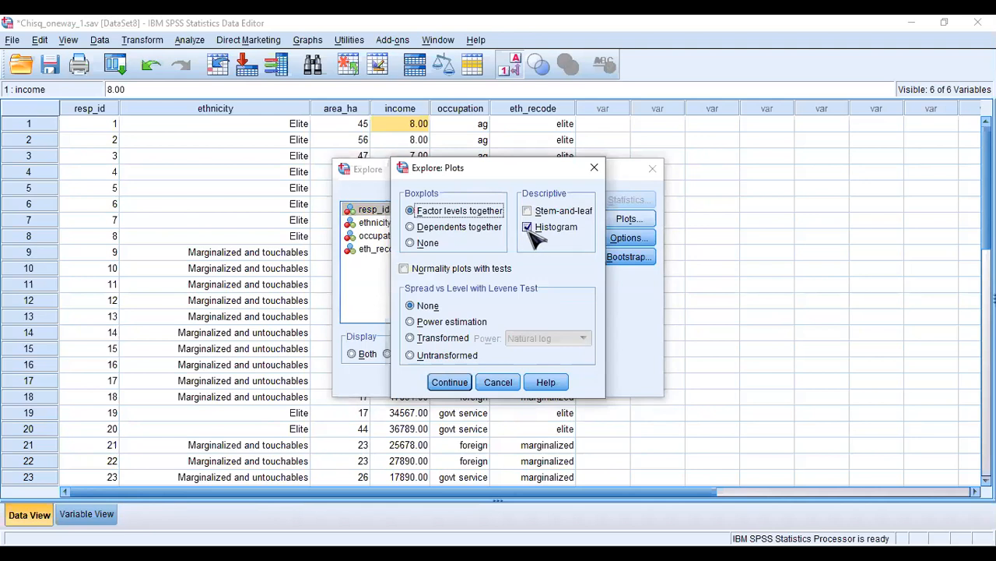
left_click(419, 272)
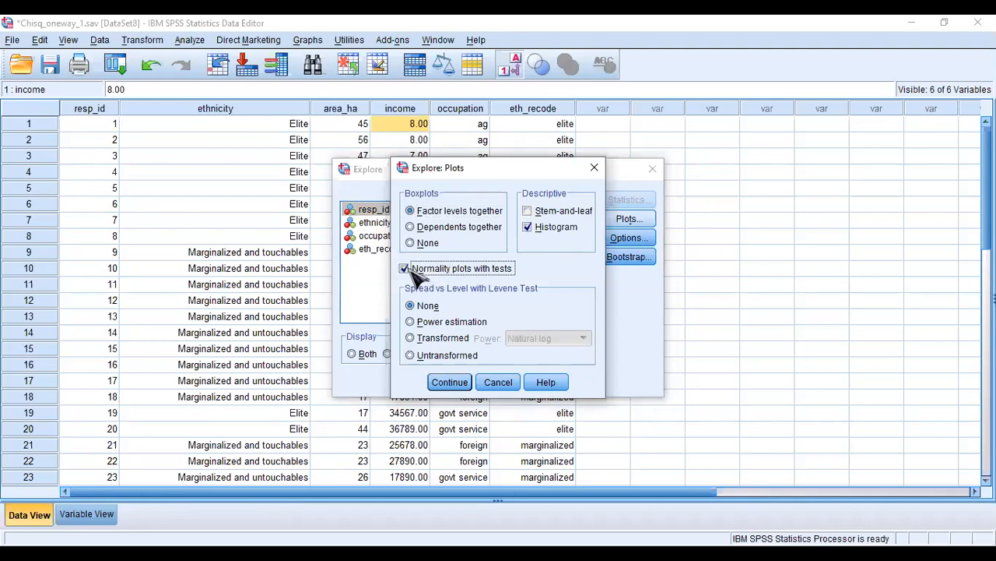
left_click(459, 382)
left_click(421, 381)
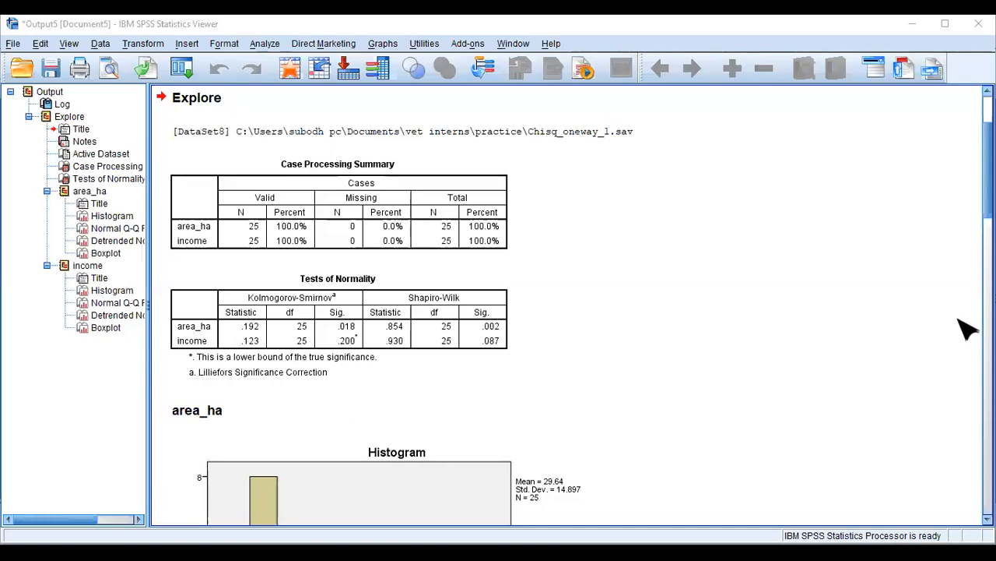
- Examine the Tests of Normality table and the histograms, normal Q-Q plots and boxplot for area_ha and income
scroll(968, 329, "down", 3)
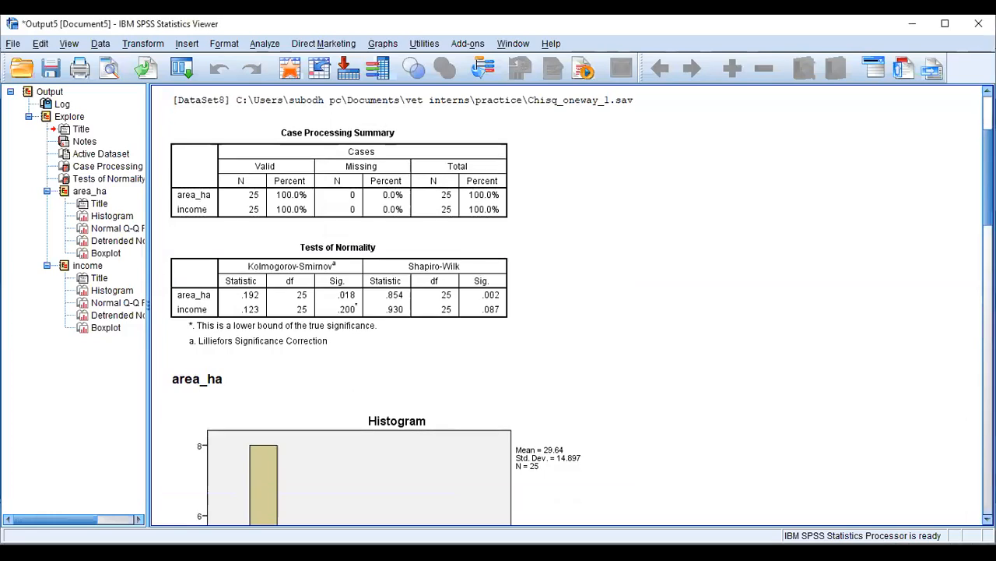
scroll(568, 304, "down", 10)
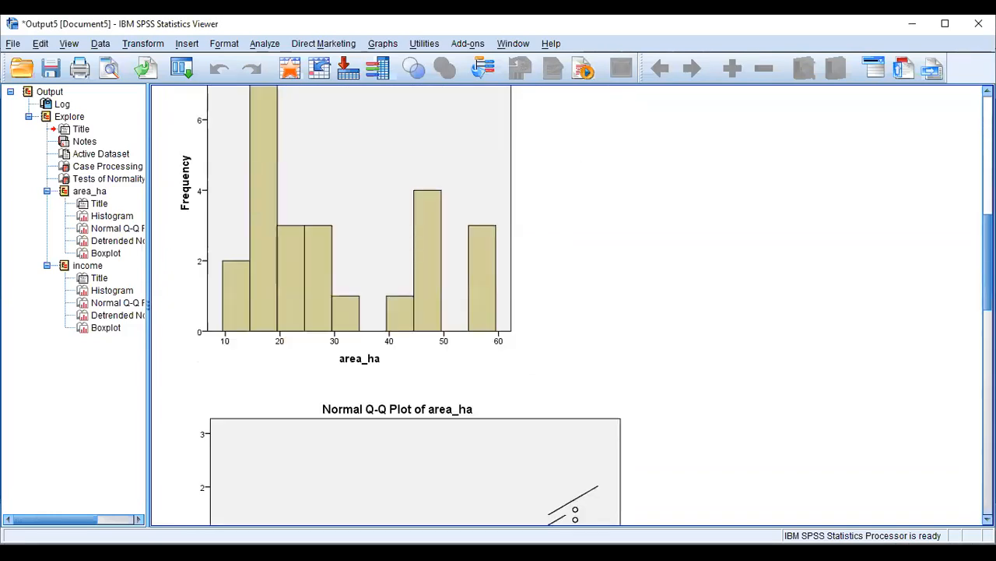
scroll(568, 304, "down", 2)
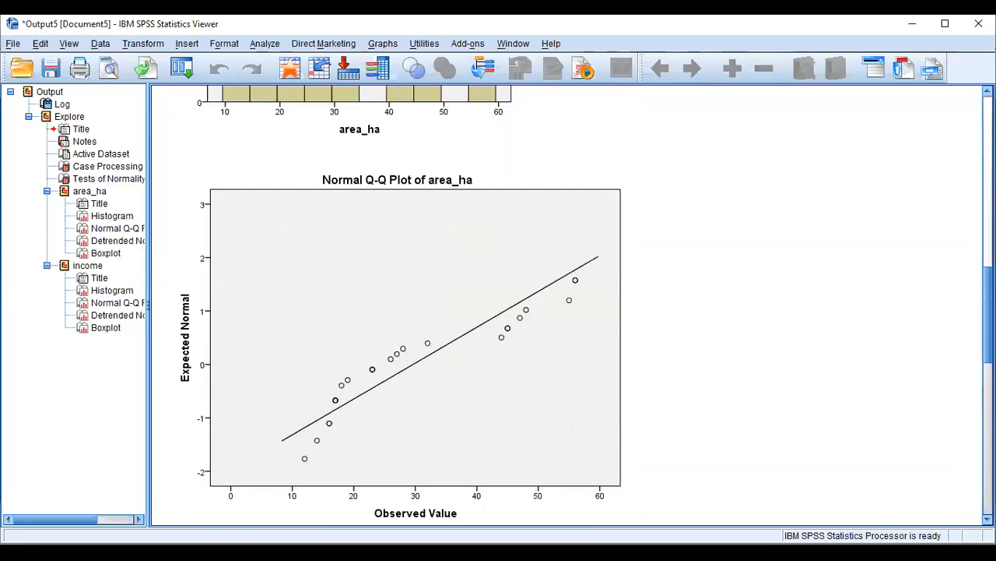
scroll(401, 309, "up", 2)
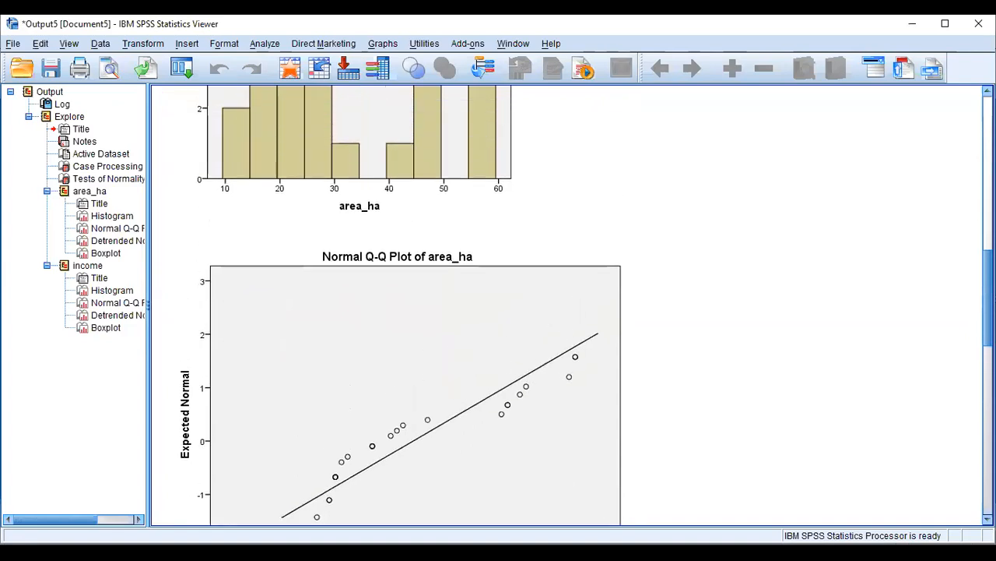
scroll(401, 309, "up", 12)
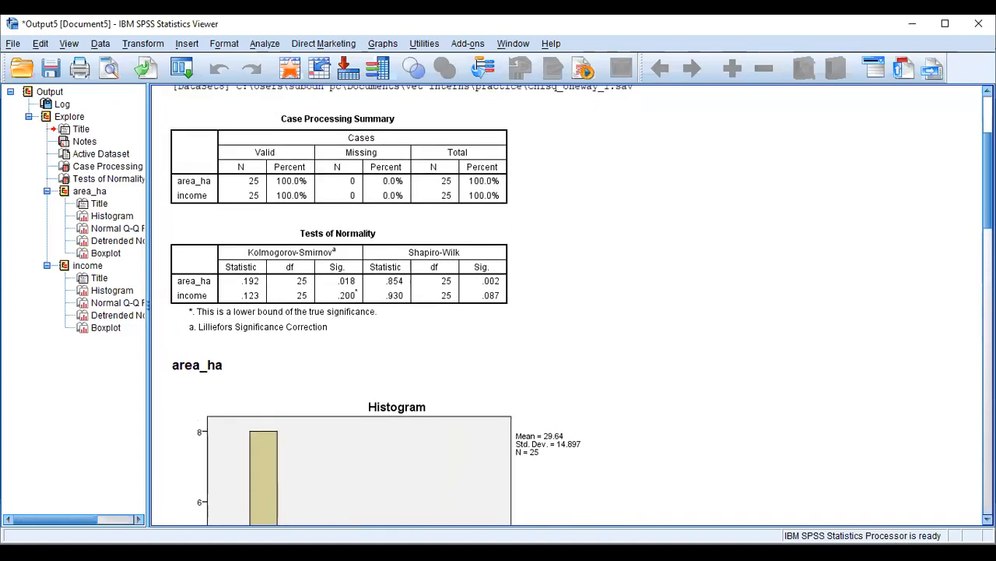
scroll(401, 309, "up", 1)
scroll(401, 309, "down", 10)
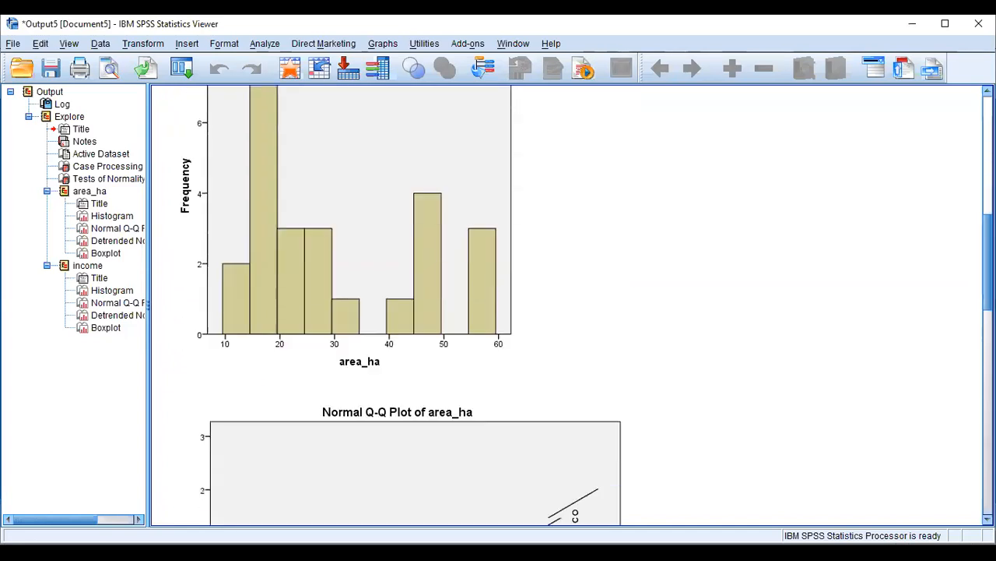
scroll(401, 309, "down", 20)
scroll(970, 400, "up", 10)
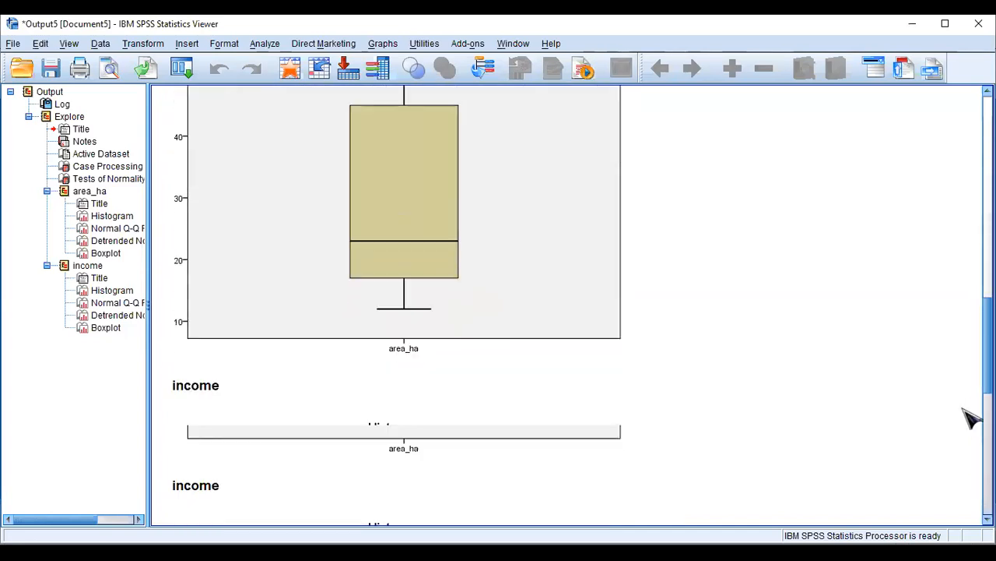
scroll(970, 416, "down", 10)
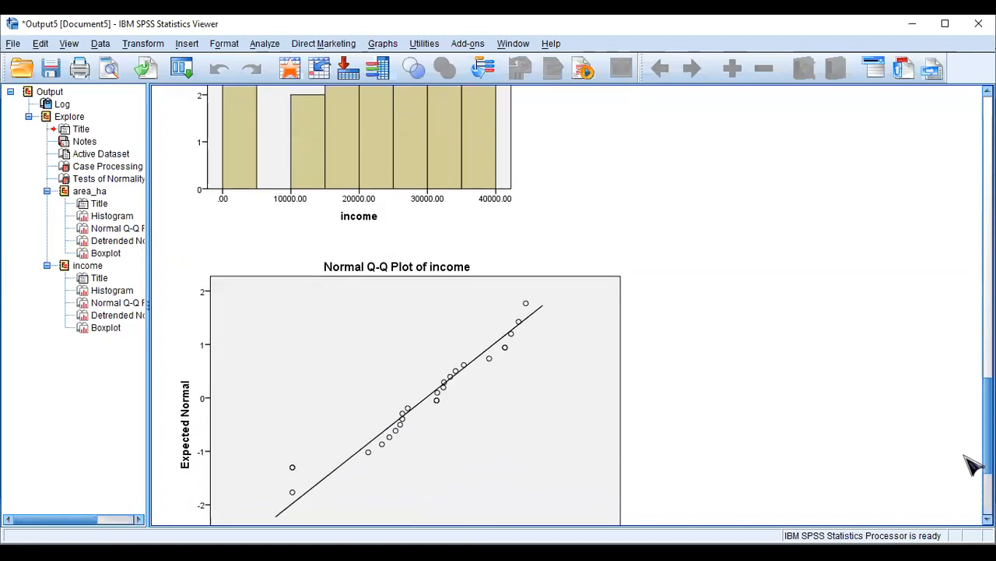
- Inspect how closely the points follow the reference line in the Normal Q-Q Plot of income
left_click_drag(964, 455, 963, 457)
scroll(970, 421, "down", 3)
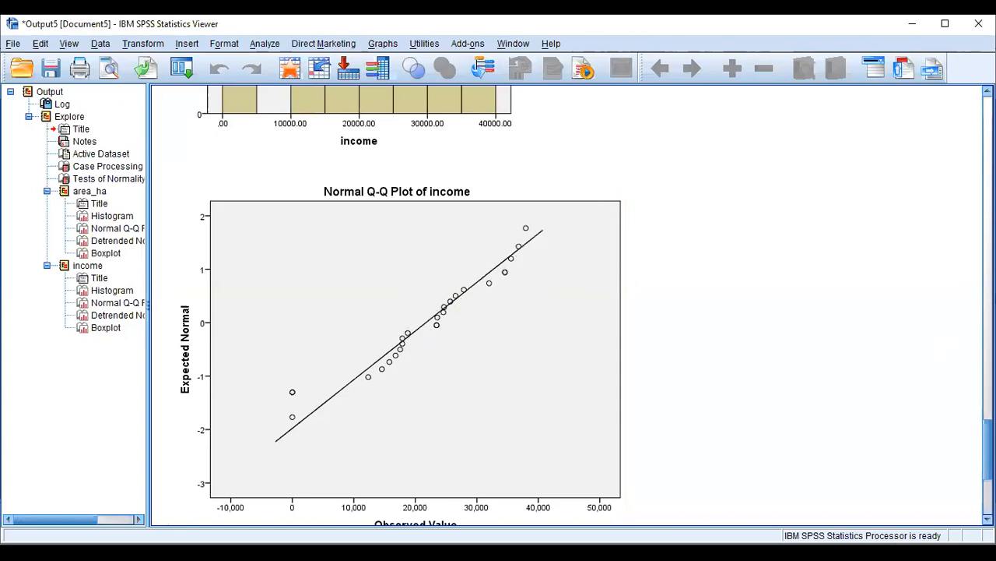
left_click_drag(987, 449, 964, 189)
left_click(514, 411)
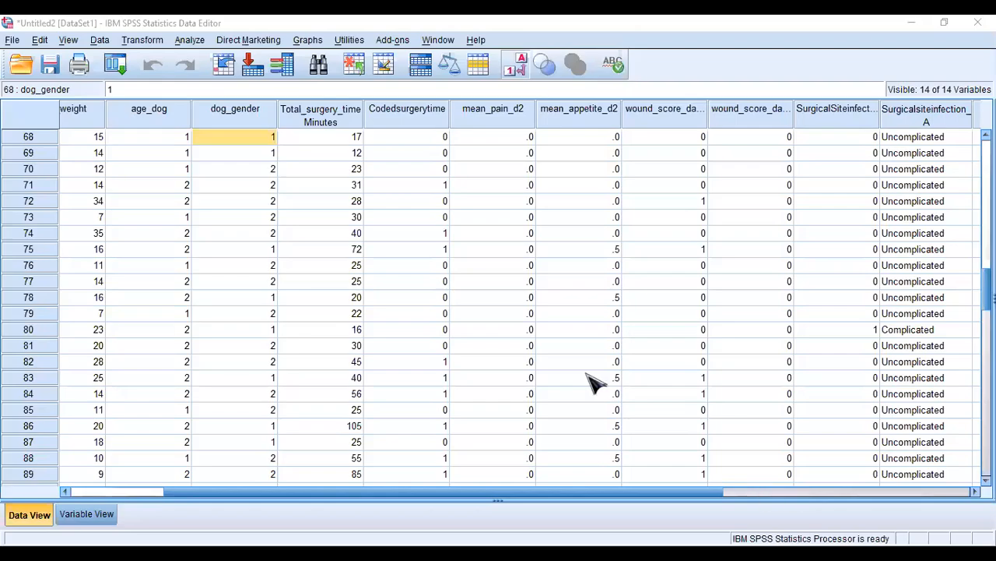
left_click(503, 329)
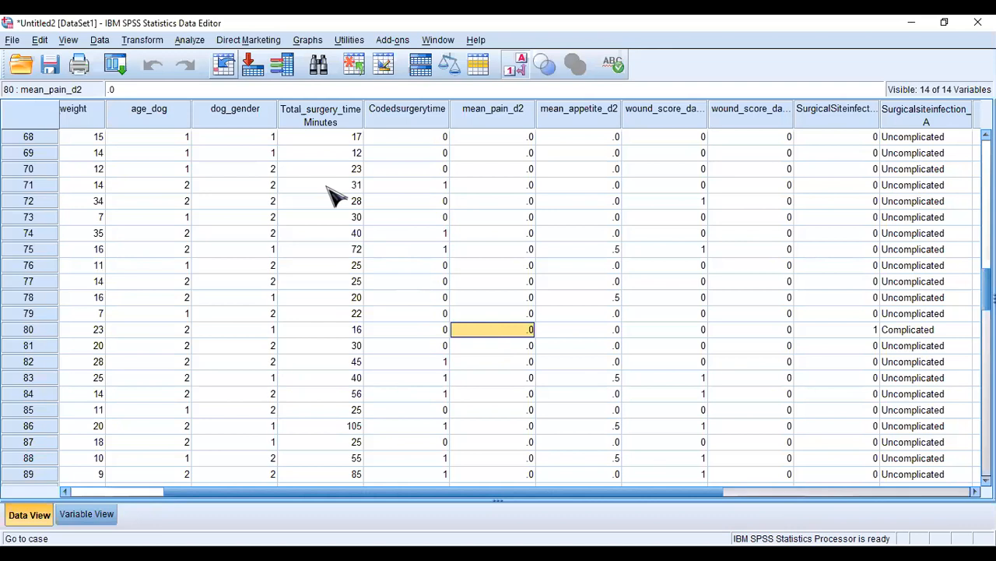
left_click(192, 41)
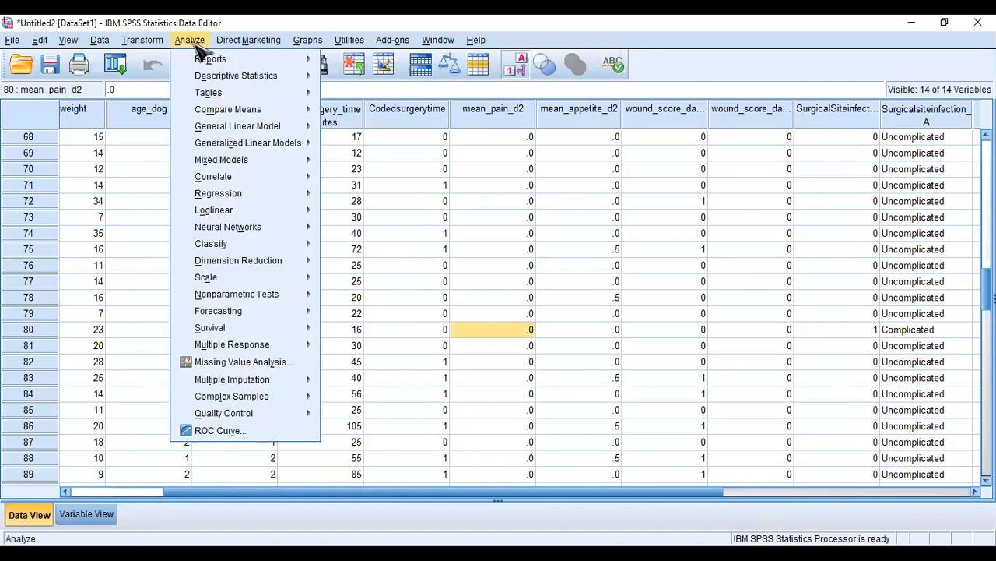
mouse_move(250, 81)
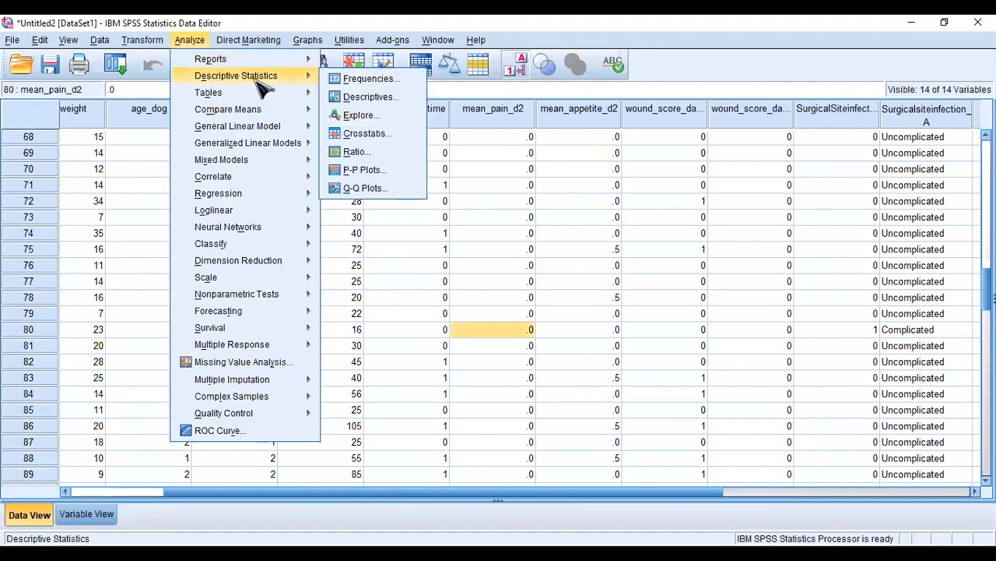
left_click(352, 95)
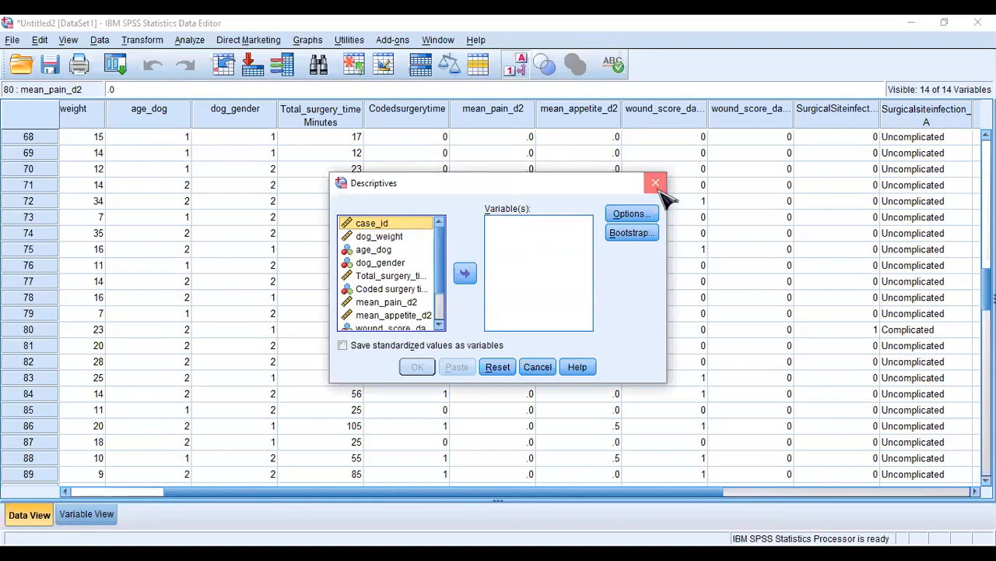
- Start an Explore analysis with Total_surgery_time(Minutes) as the dependent variable
left_click(189, 40)
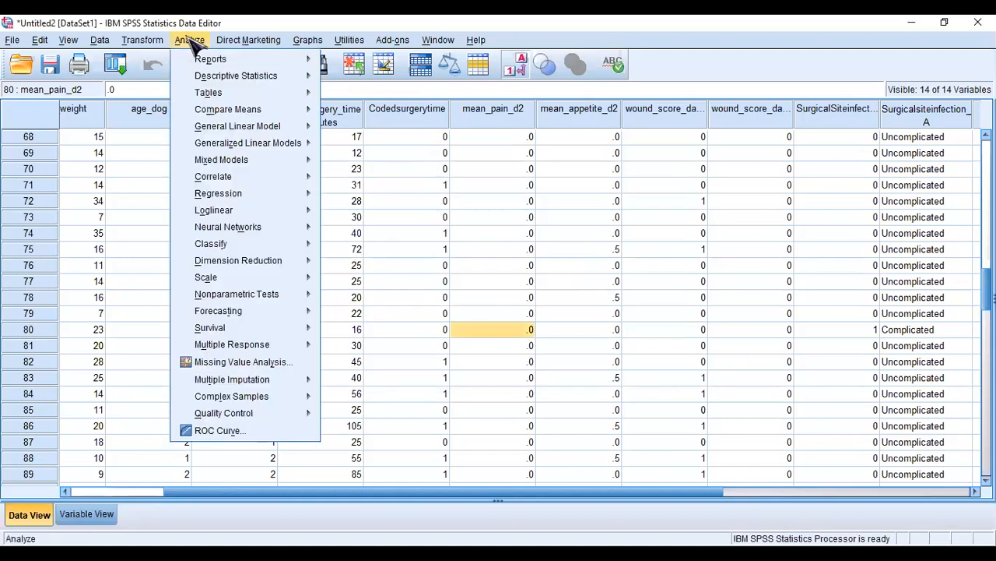
mouse_move(209, 81)
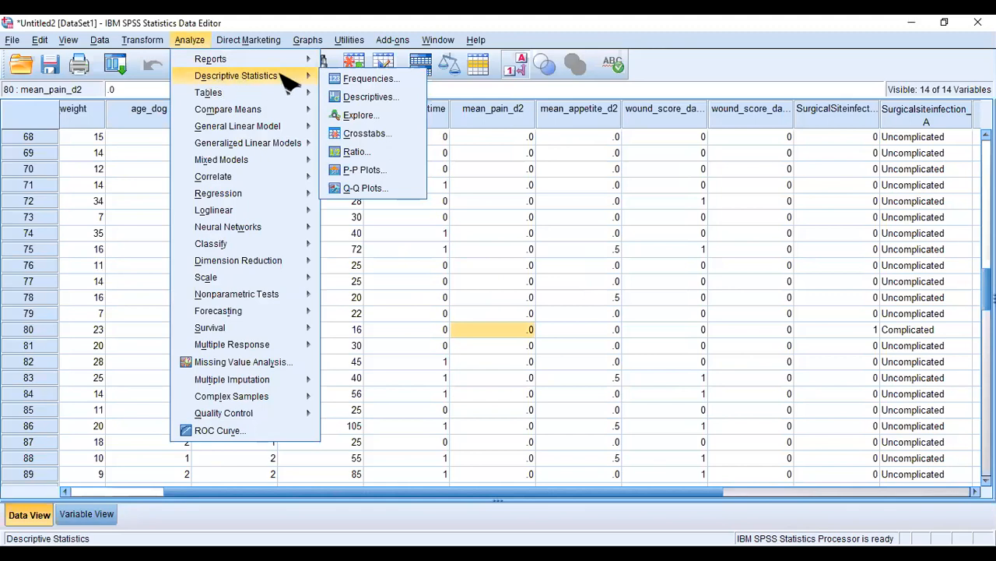
left_click(360, 115)
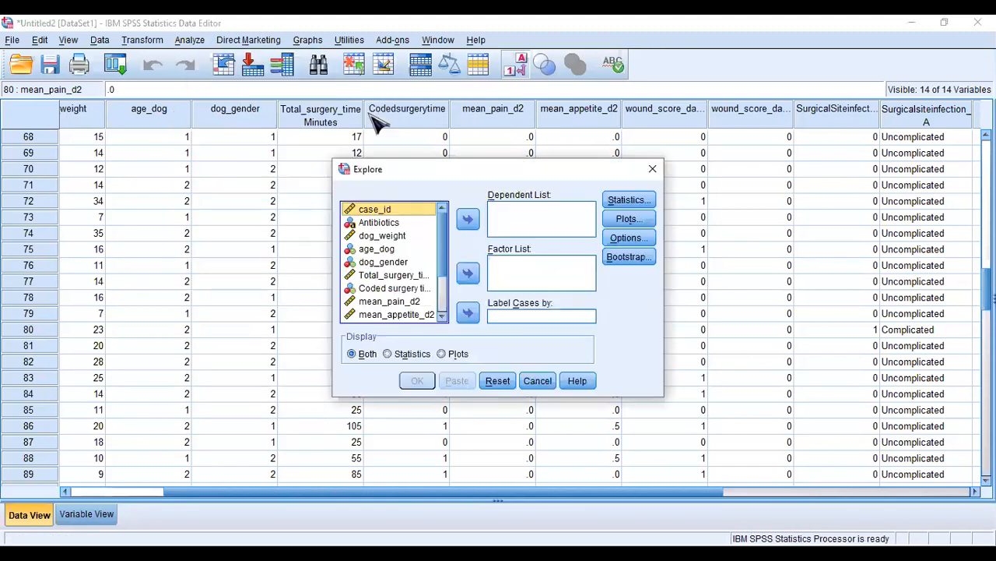
left_click(414, 275)
left_click(469, 219)
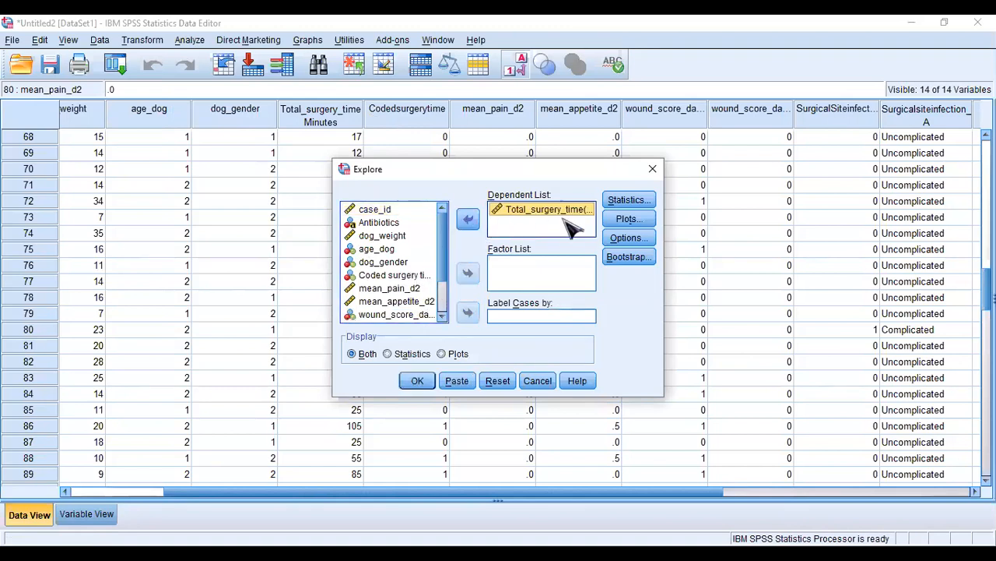
- Replace the stem-and-leaf plot with a histogram, enable Normality plots with tests, and run the Explore analysis
left_click(632, 220)
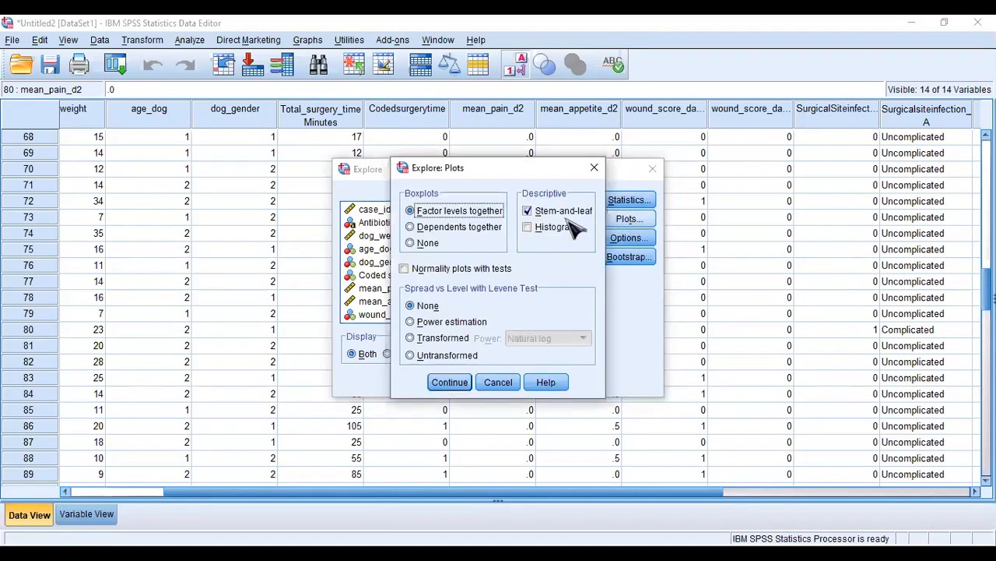
left_click(528, 213)
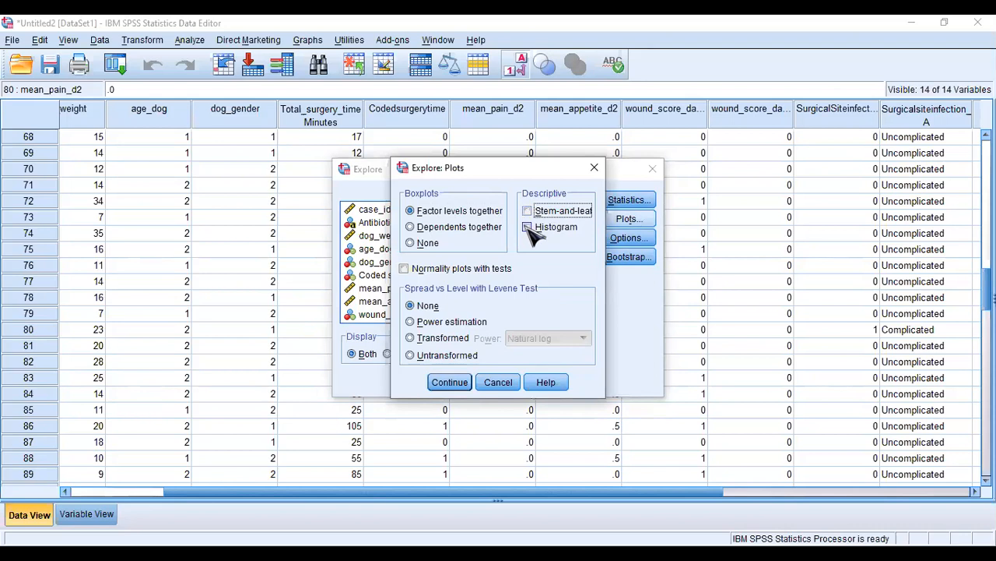
left_click(528, 228)
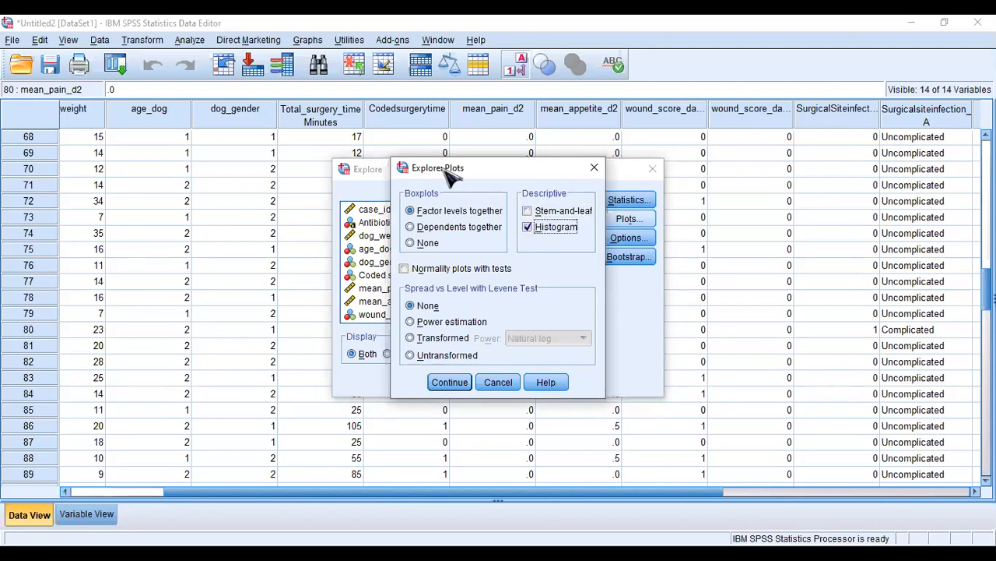
left_click(436, 135)
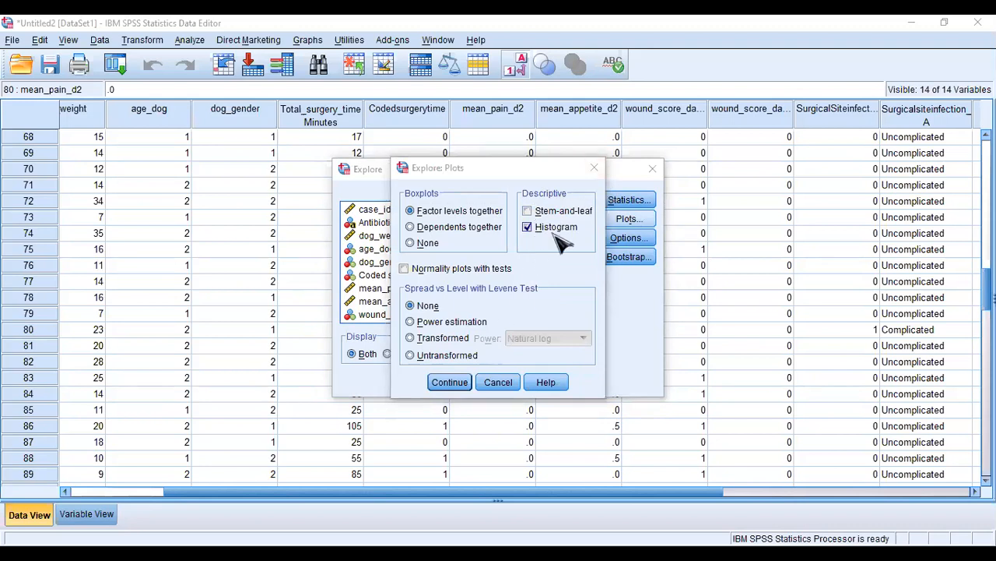
left_click(405, 268)
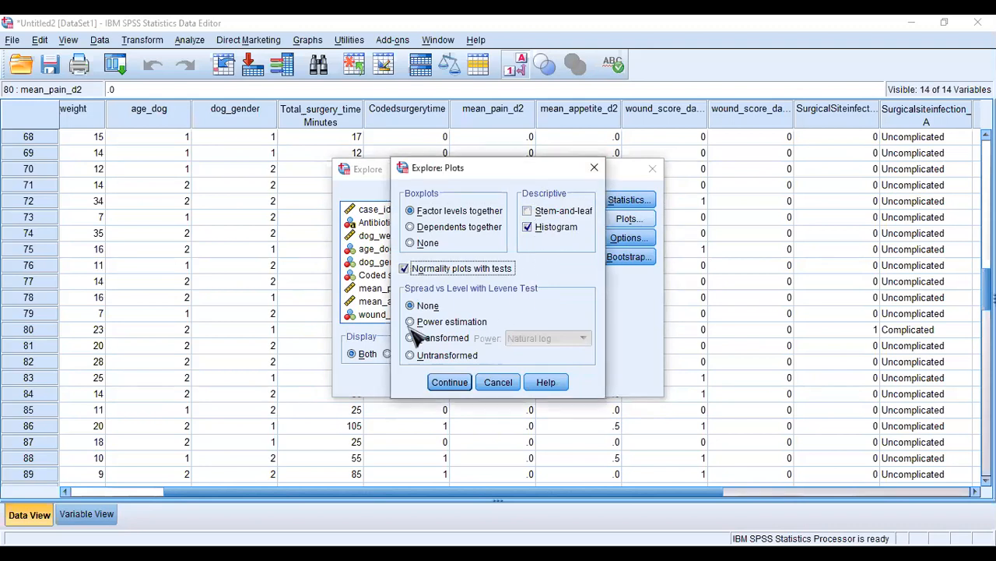
left_click(450, 382)
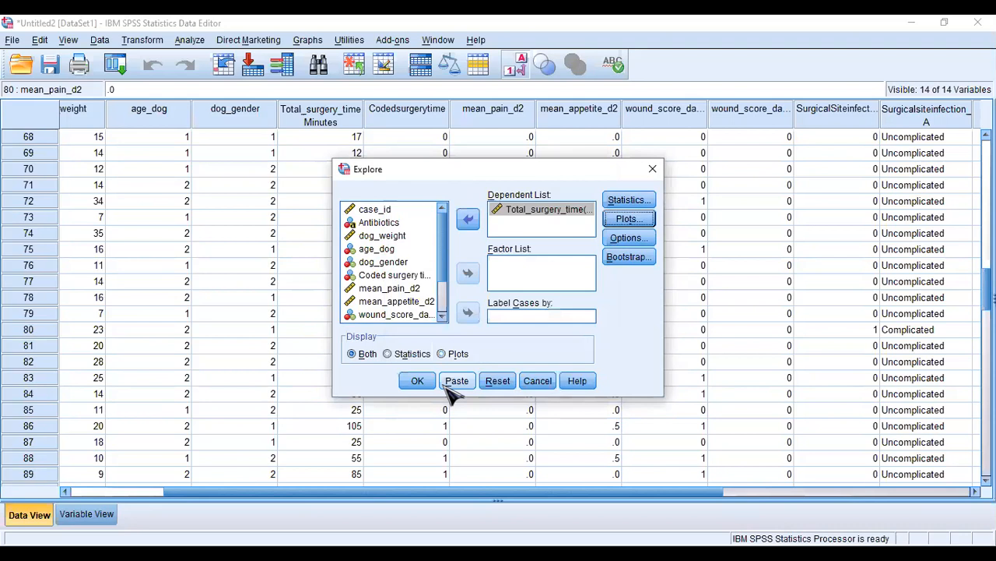
left_click(418, 382)
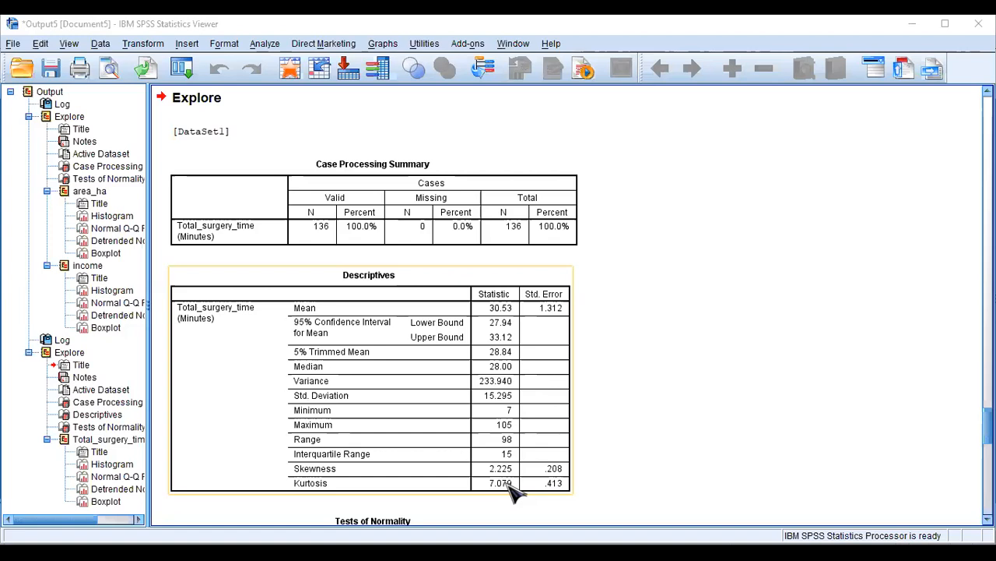
- Review skewness and kurtosis in the Descriptives table and the Shapiro-Wilk result in Tests of Normality for Total_surgery_time
left_click(525, 506)
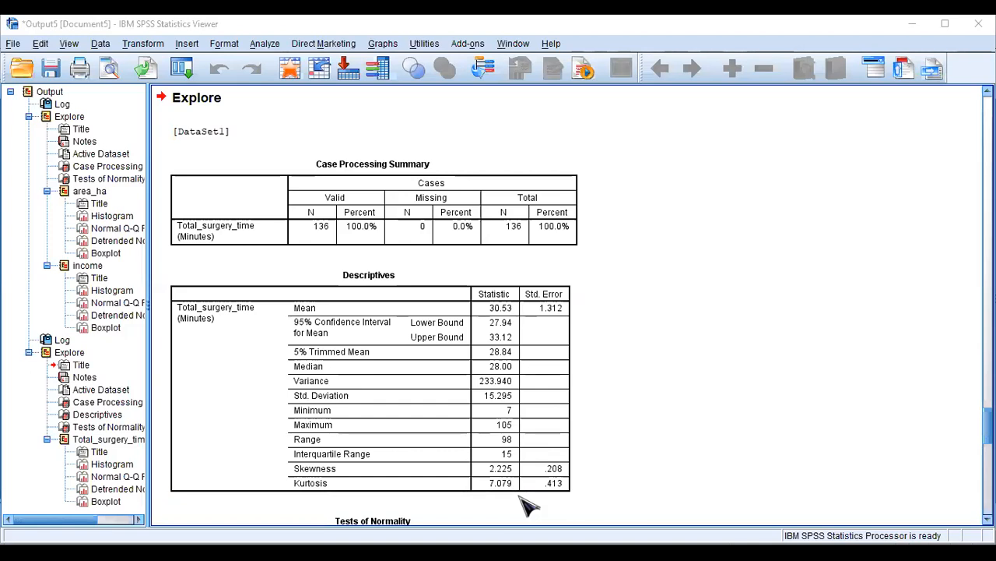
left_click(516, 499)
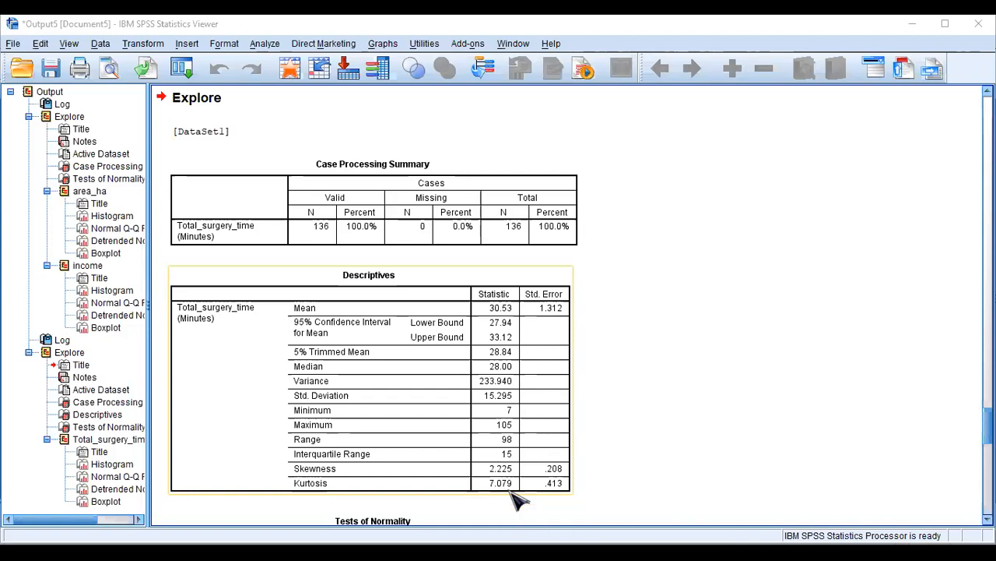
left_click(574, 473)
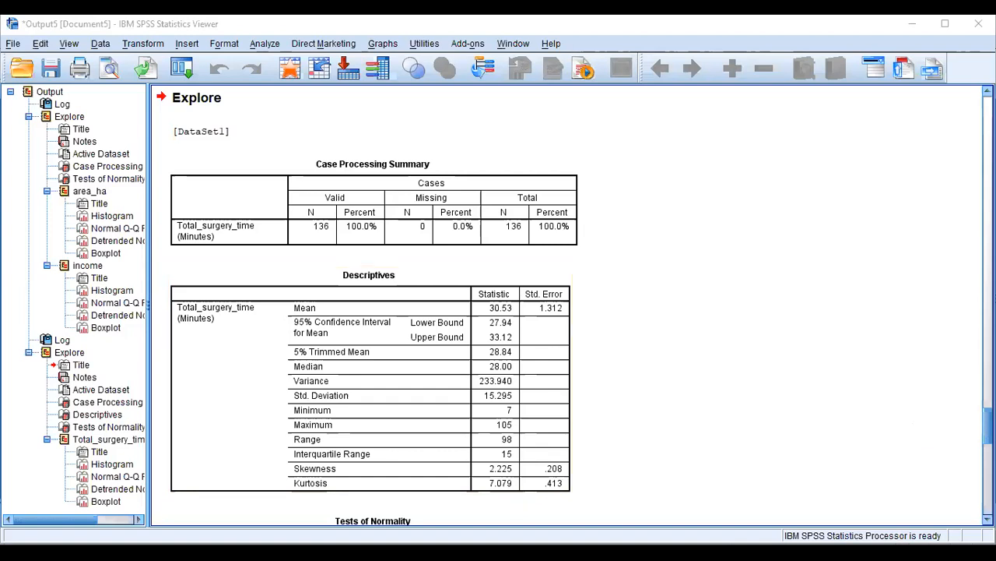
scroll(373, 307, "down", 5)
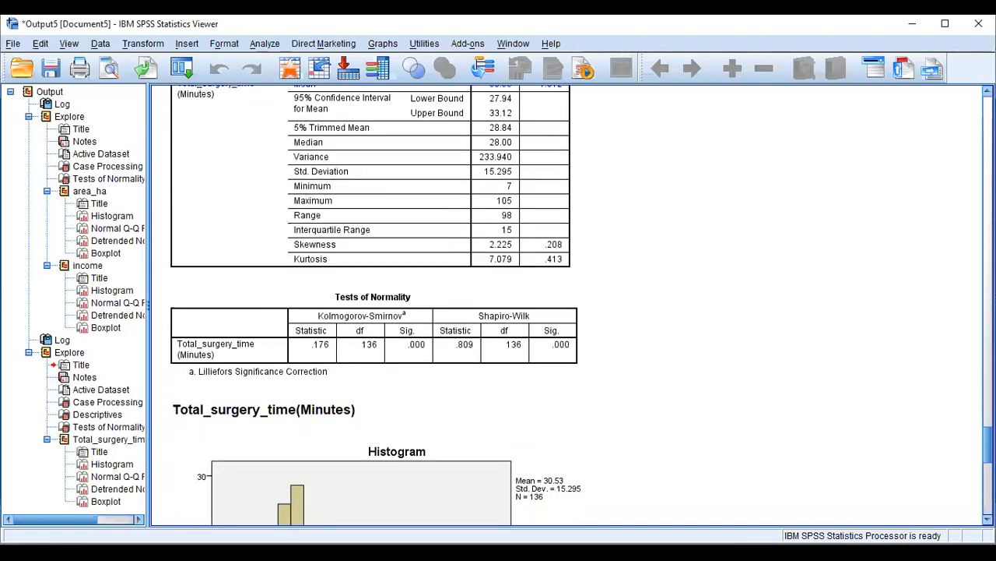
left_click(545, 321)
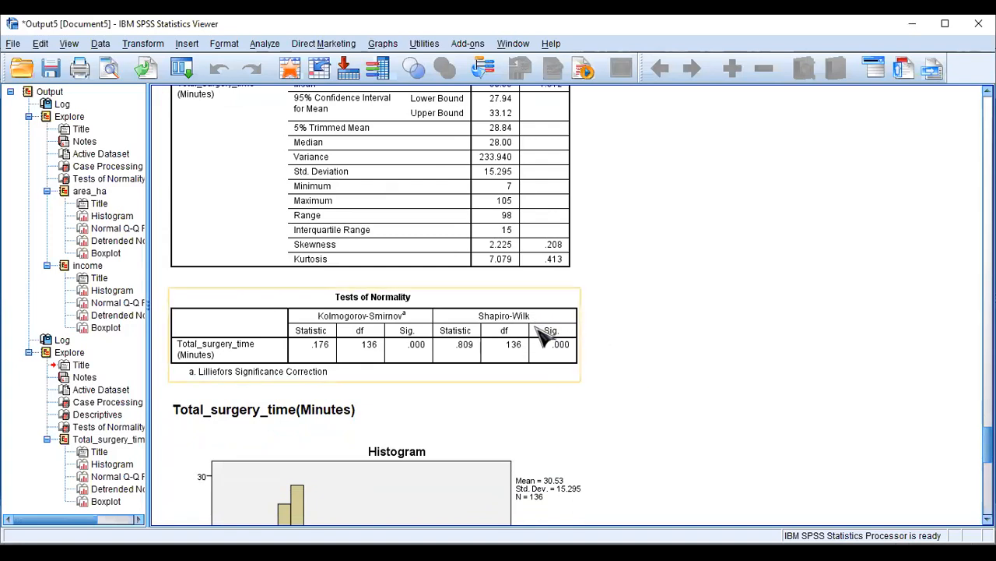
left_click(609, 331)
- Examine the normal and detrended Q-Q plots and the outlying cases in the boxplot of Total_surgery_time
mouse_move(988, 445)
left_mouse_down()
mouse_move(988, 496)
mouse_move(988, 445)
left_mouse_up()
left_click(594, 355)
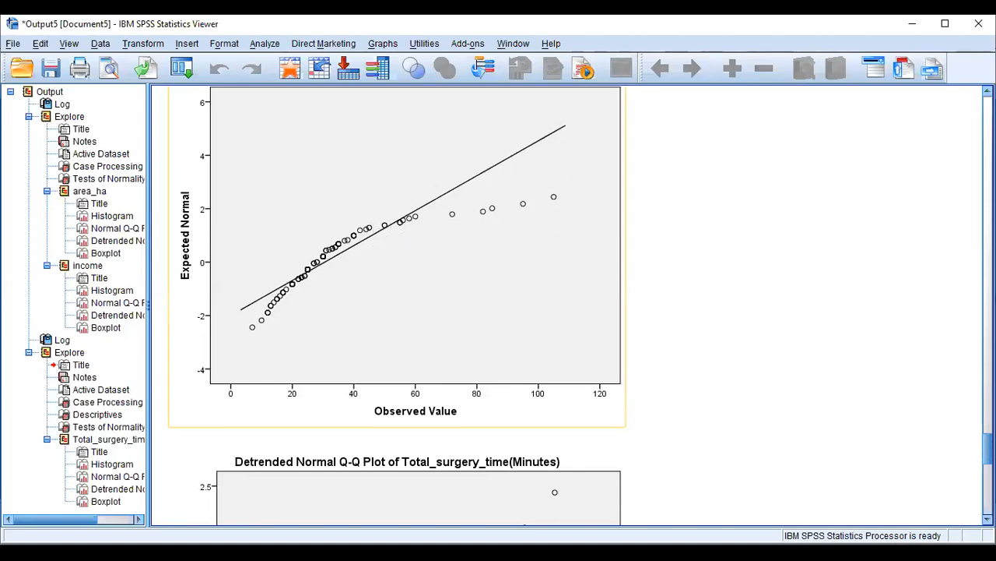
scroll(498, 303, "down", 15)
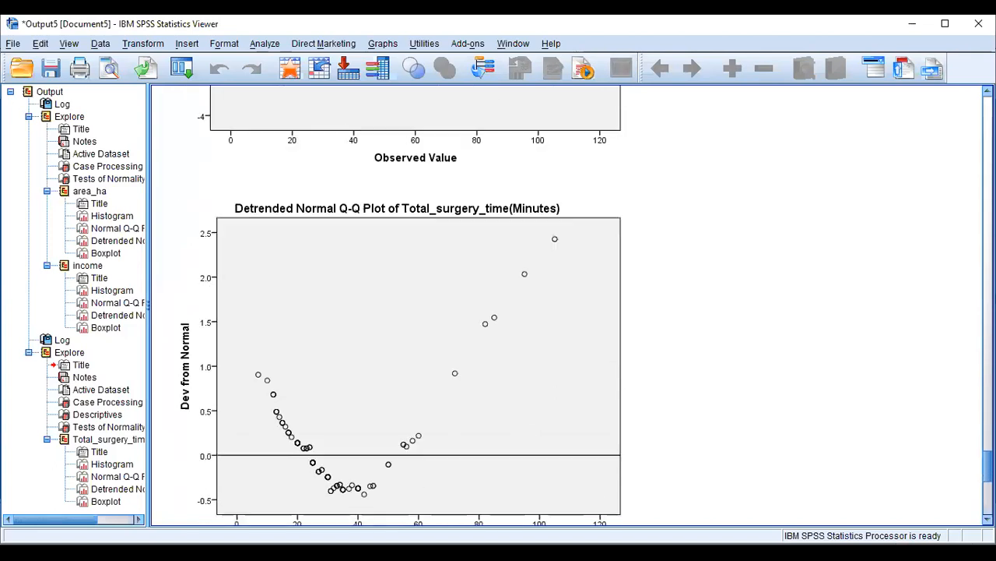
scroll(498, 304, "down", 1)
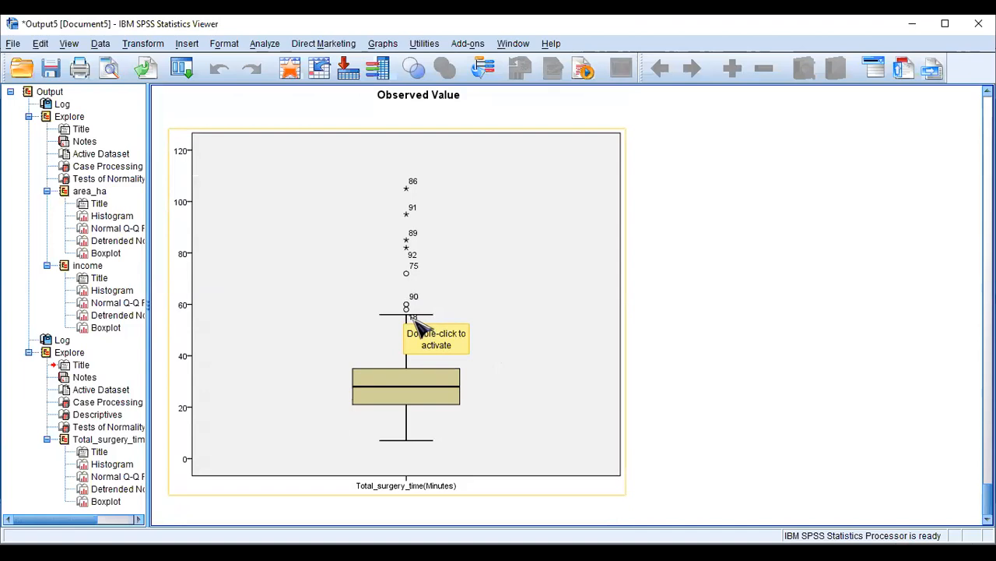
left_click(740, 386)
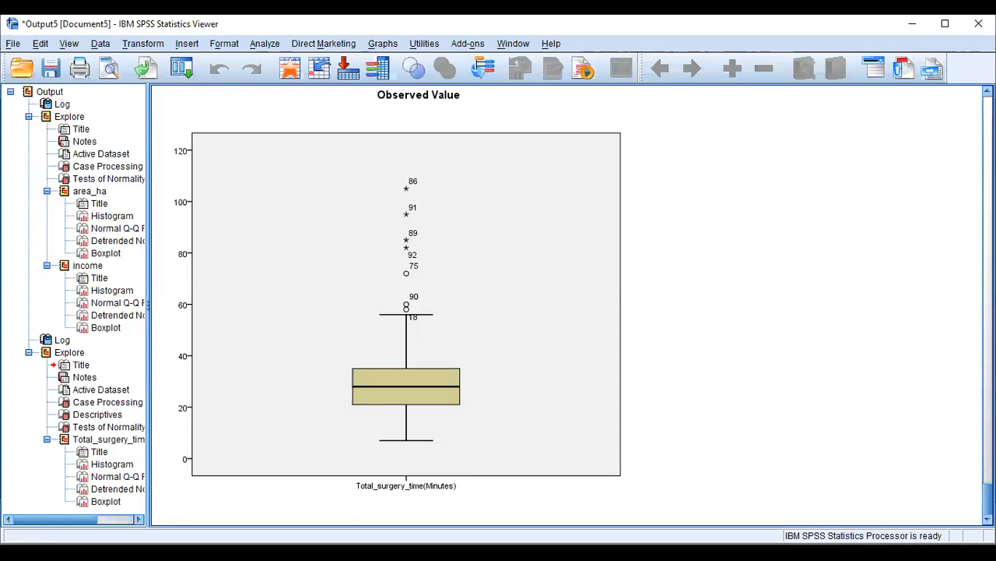
left_click(578, 225)
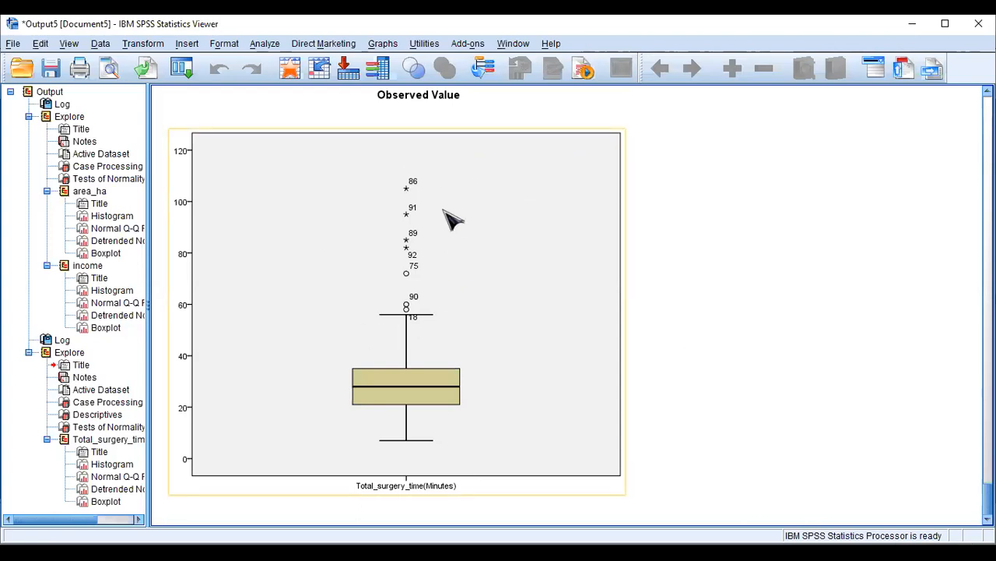
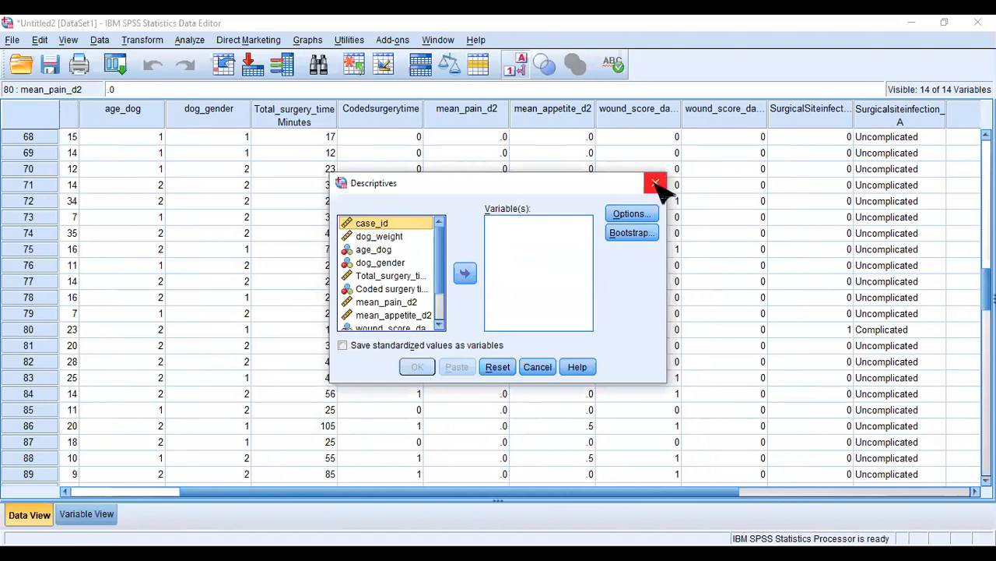
- Set up a Descriptives analysis of Total_surgery_time that saves standardized values as variables
left_click(657, 183)
left_click(195, 43)
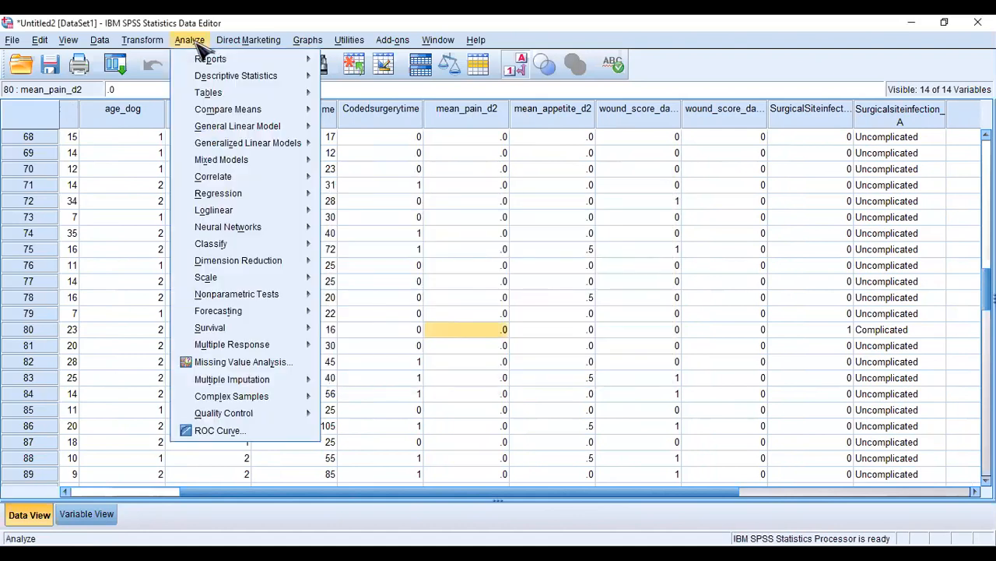
mouse_move(292, 82)
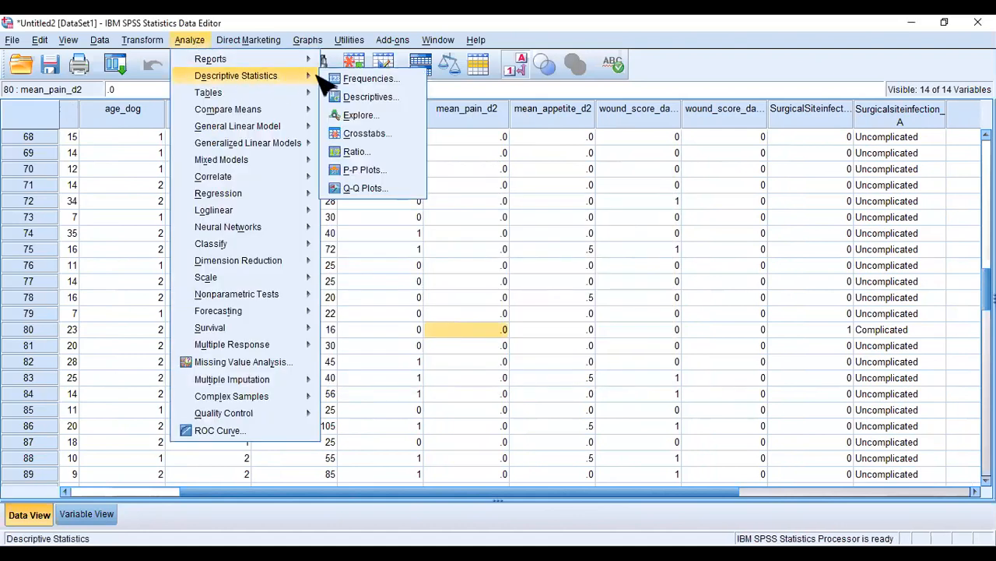
left_click(349, 95)
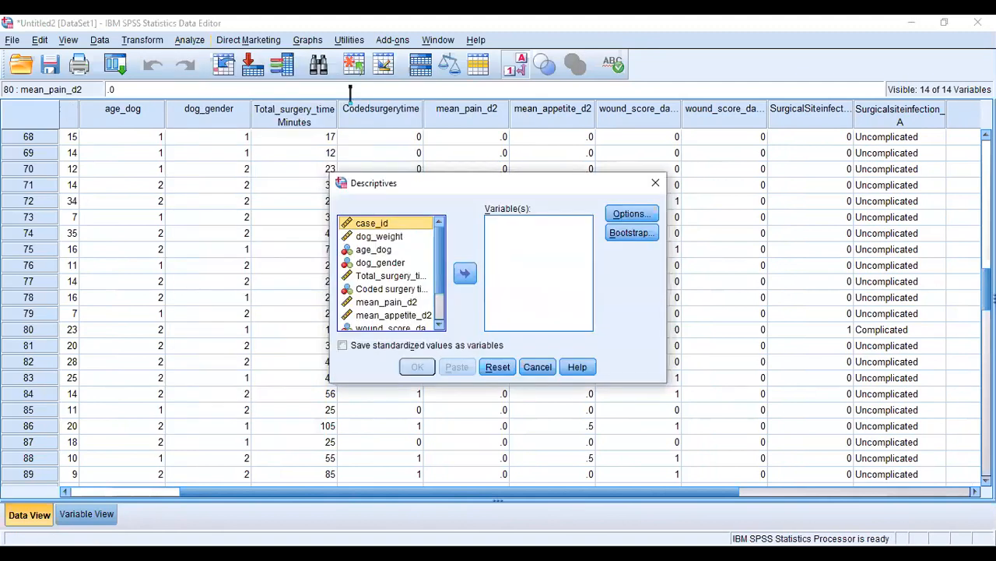
left_click(343, 346)
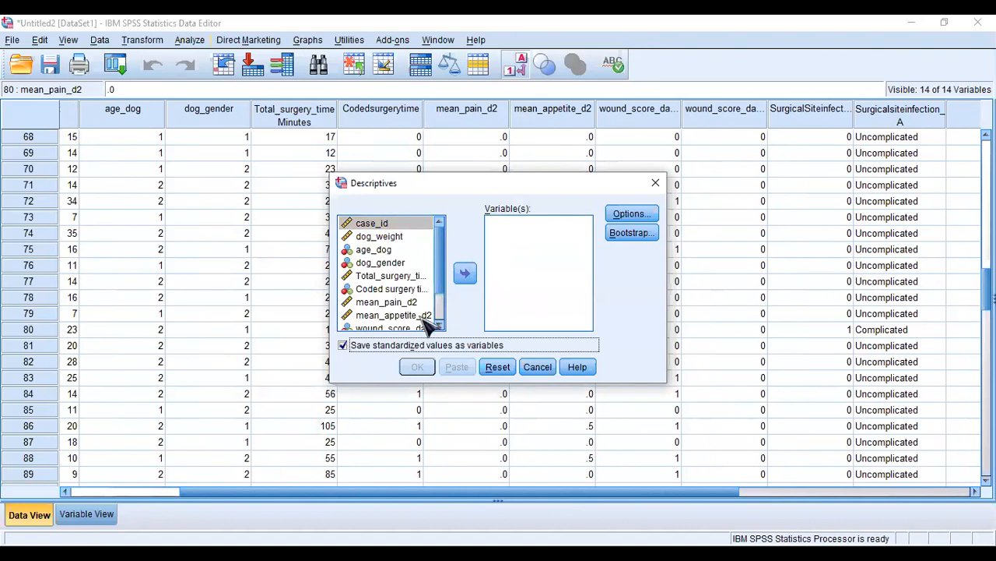
left_click(420, 278)
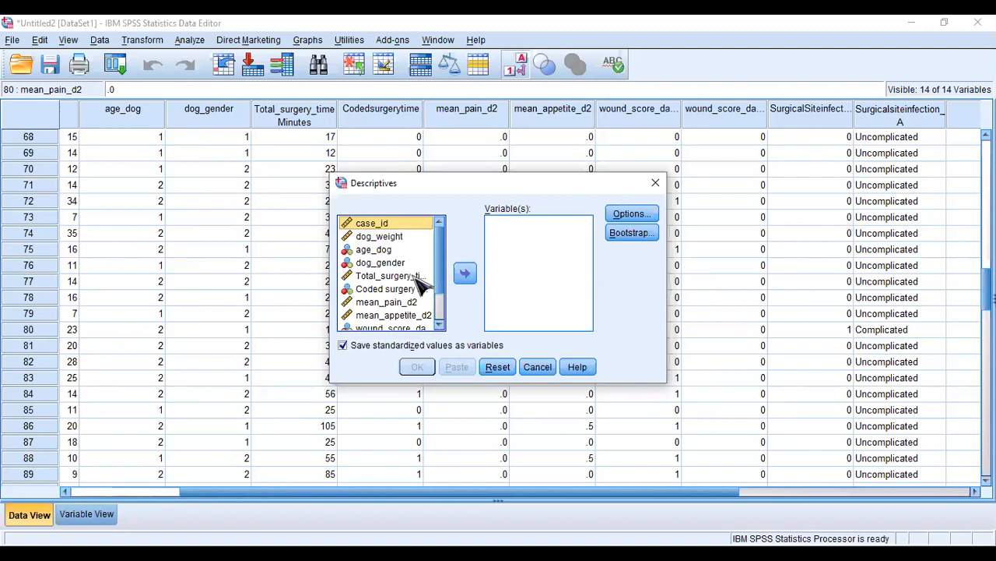
left_click(464, 273)
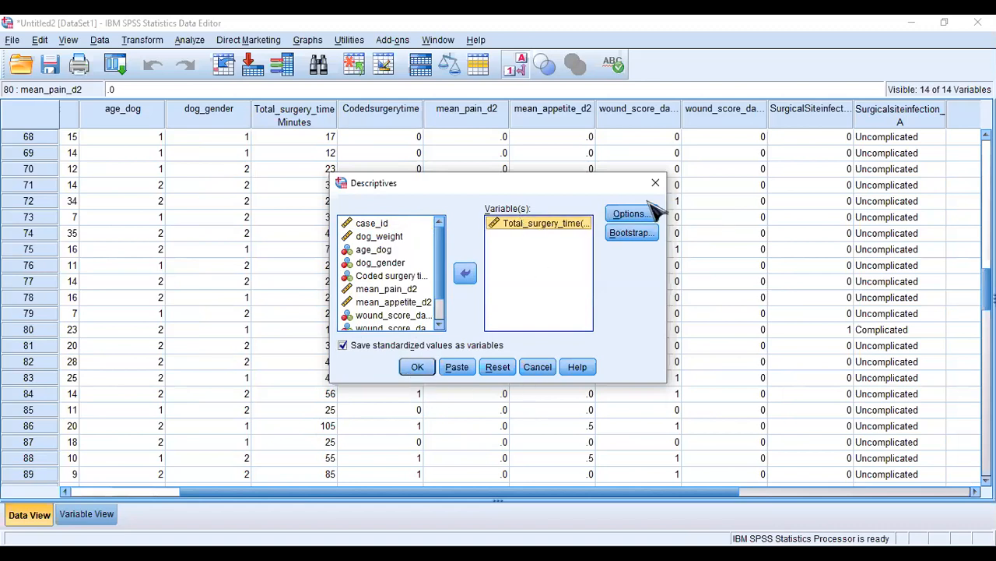
- Exclude Maximum, include S.E. mean, Kurtosis and Skewness in the Descriptives options, and run the analysis
left_click(644, 215)
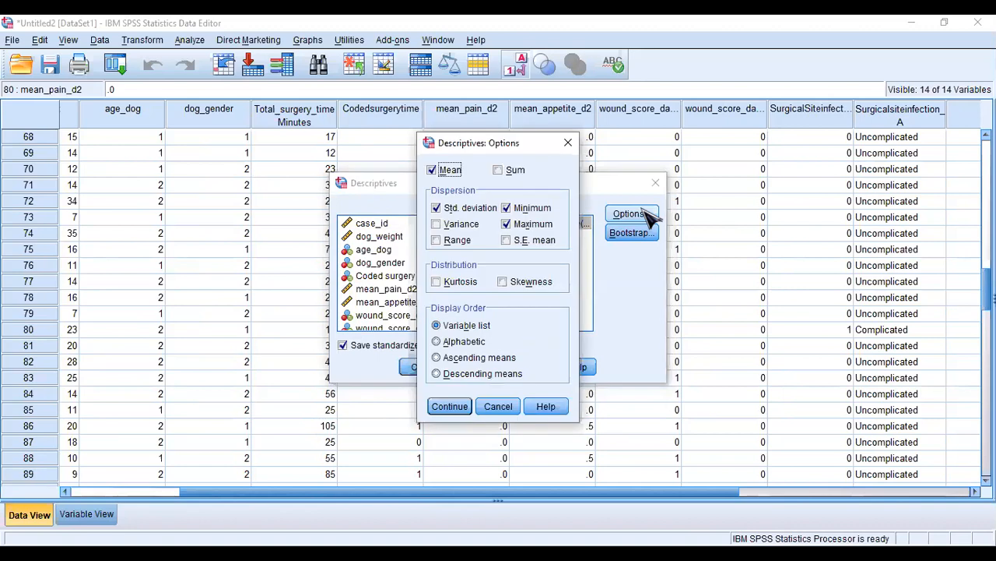
left_click(570, 145)
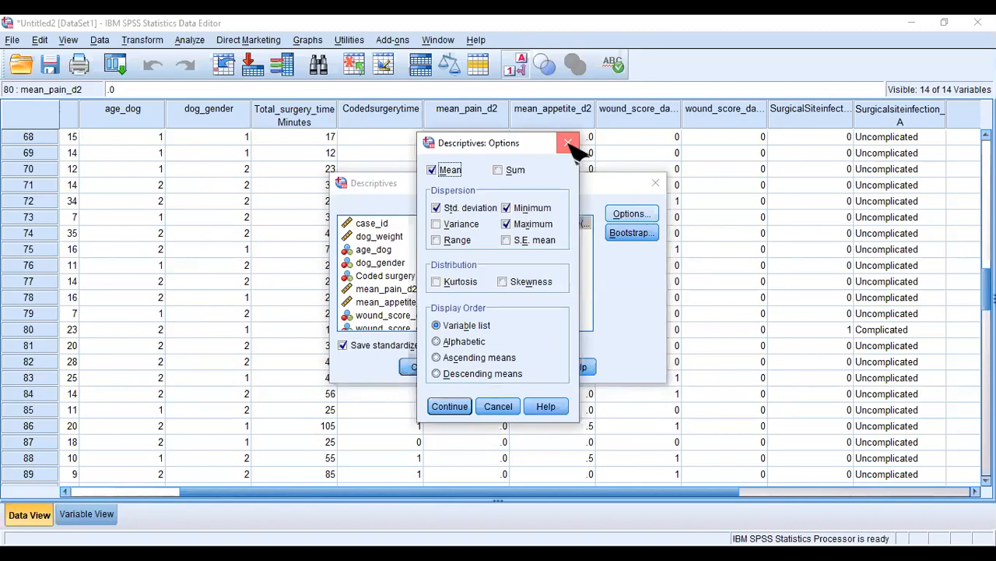
left_click(635, 218)
left_click(506, 224)
left_click(506, 241)
left_click(503, 282)
left_click(438, 282)
left_click(455, 407)
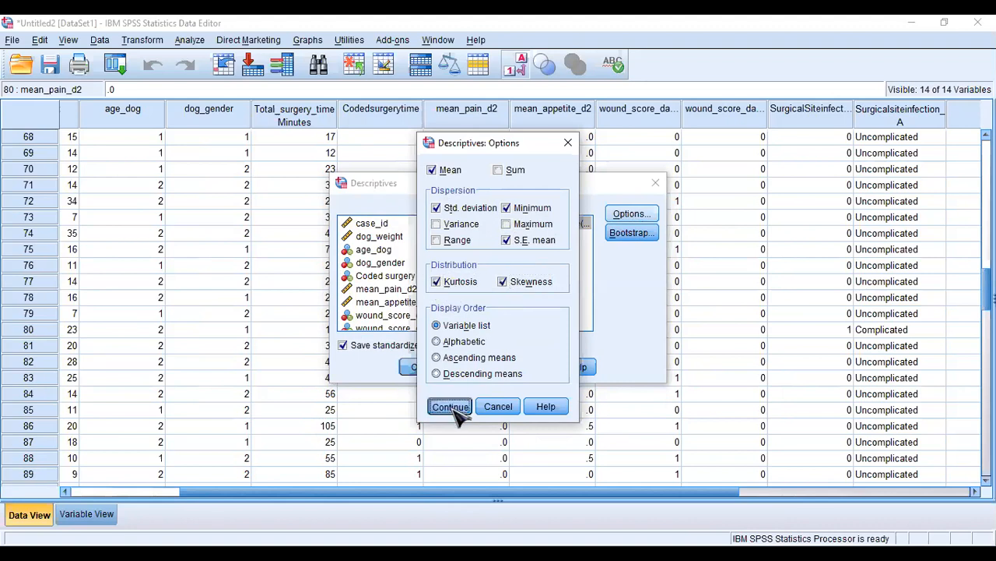
left_click(421, 367)
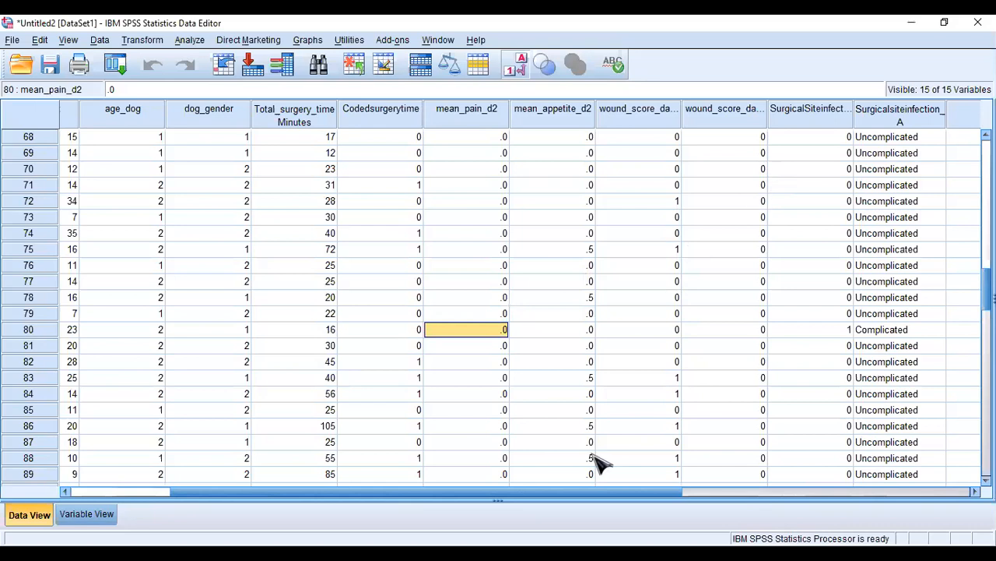
- Delete the ZTotal_surgery_timeMinutes variable from the data set
left_click_drag(578, 493, 846, 479)
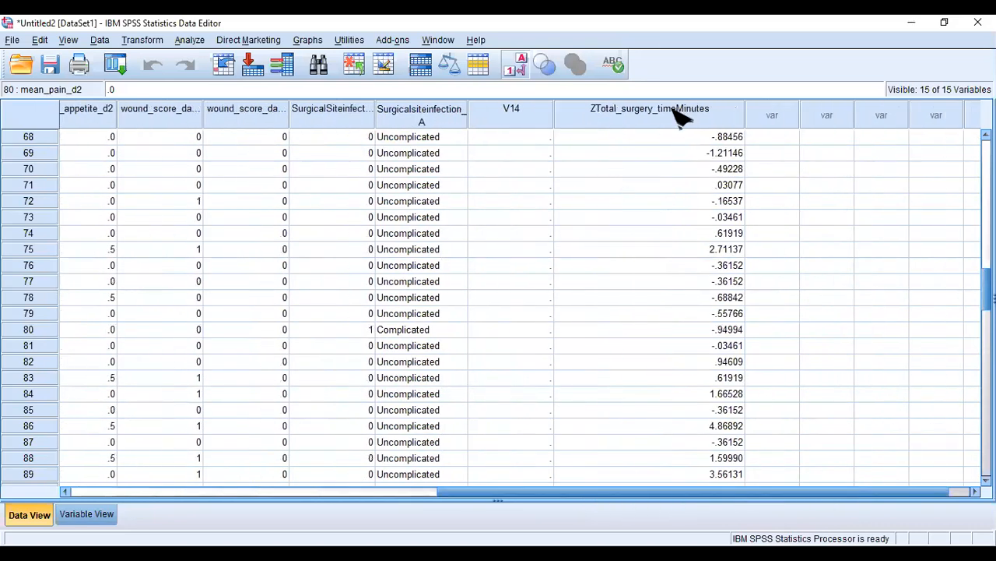
left_click(676, 113)
right_click(677, 116)
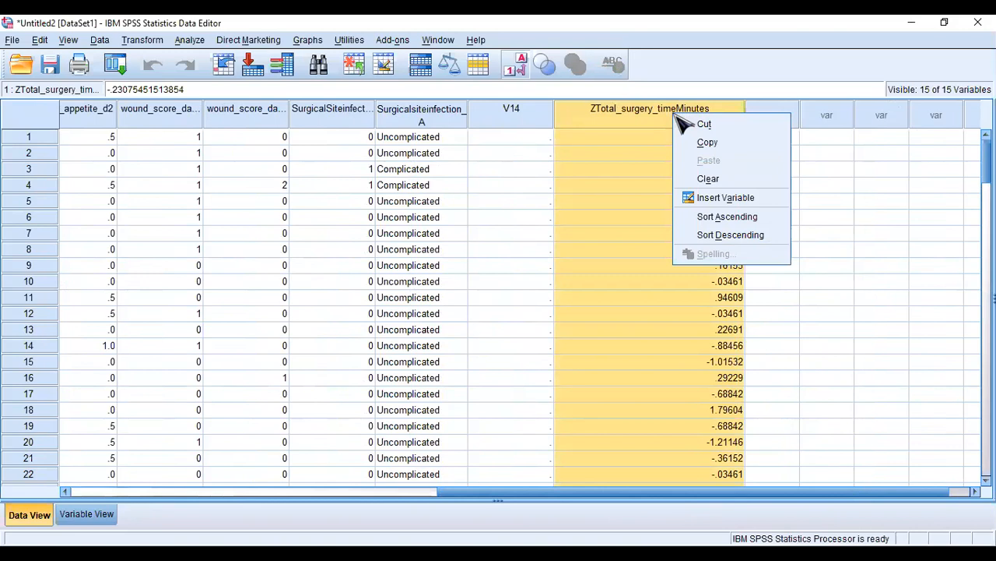
left_click(712, 181)
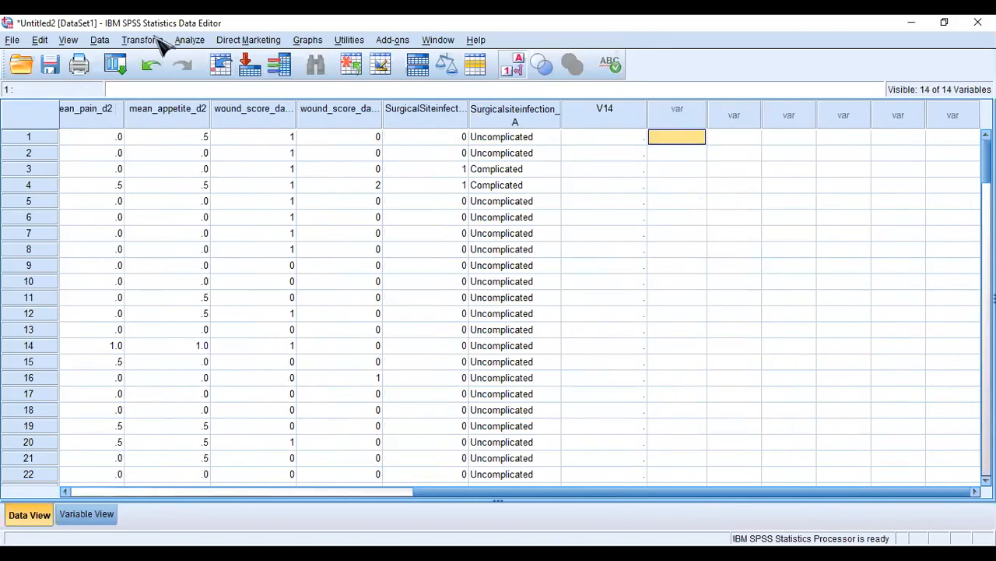
- Rerun Descriptives for Total_surgery_time with Minimum excluded and standardized values saved as variables
left_click(188, 42)
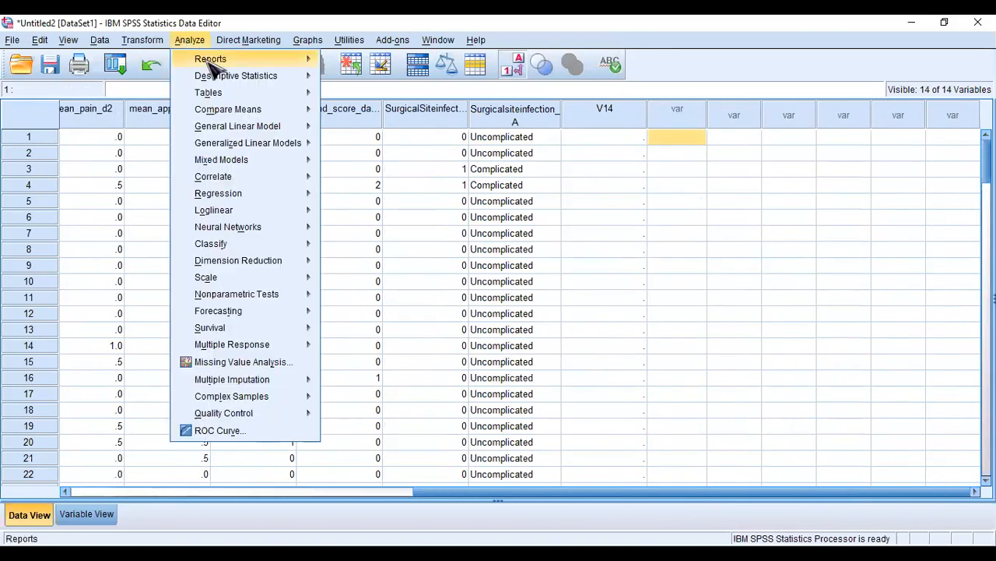
mouse_move(260, 81)
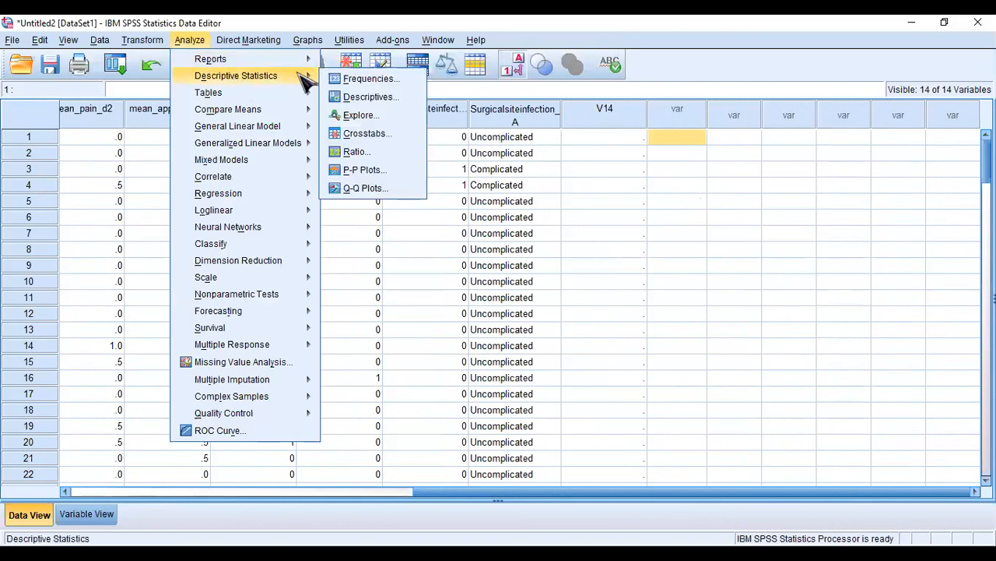
left_click(381, 95)
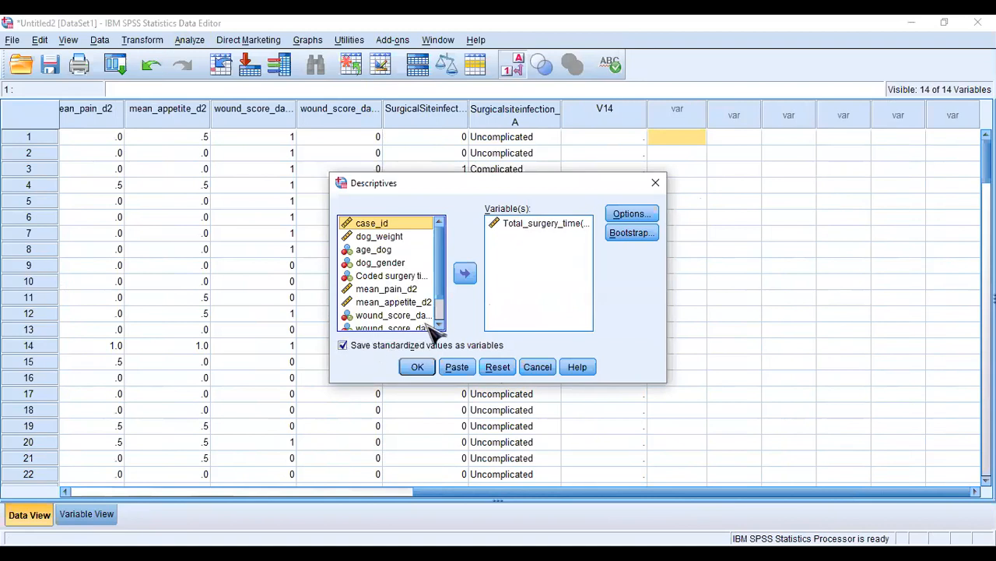
left_click(643, 216)
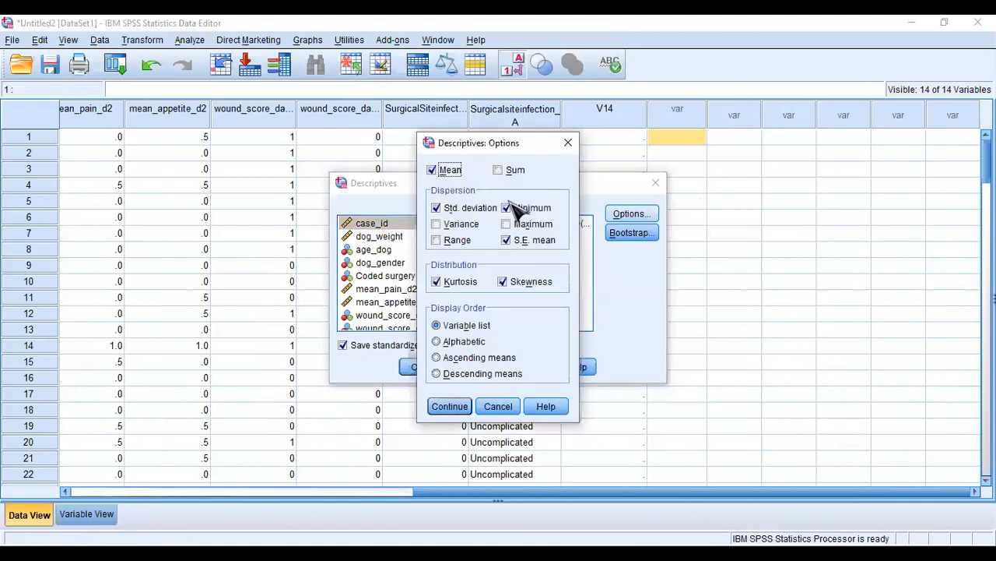
left_click(507, 207)
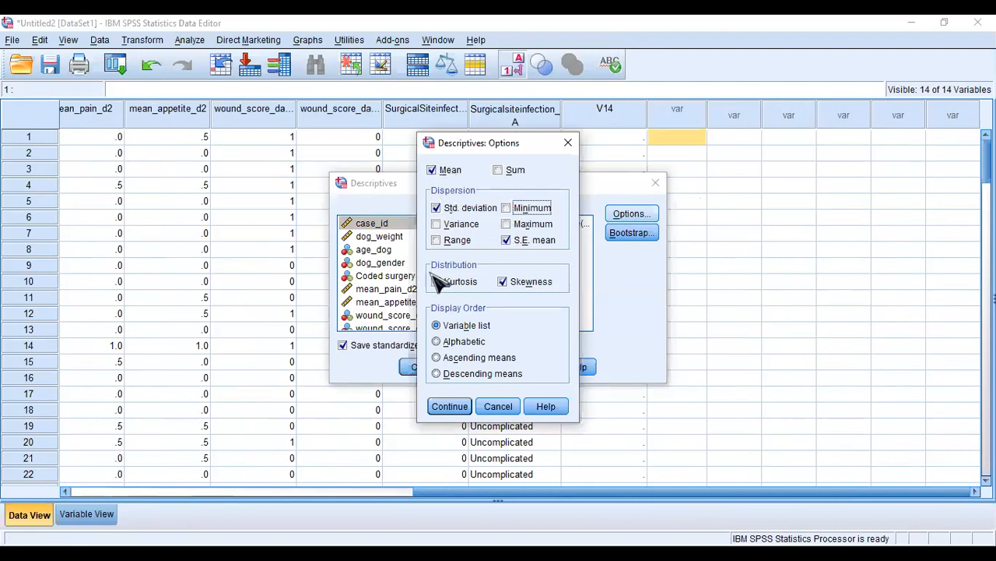
left_click(456, 408)
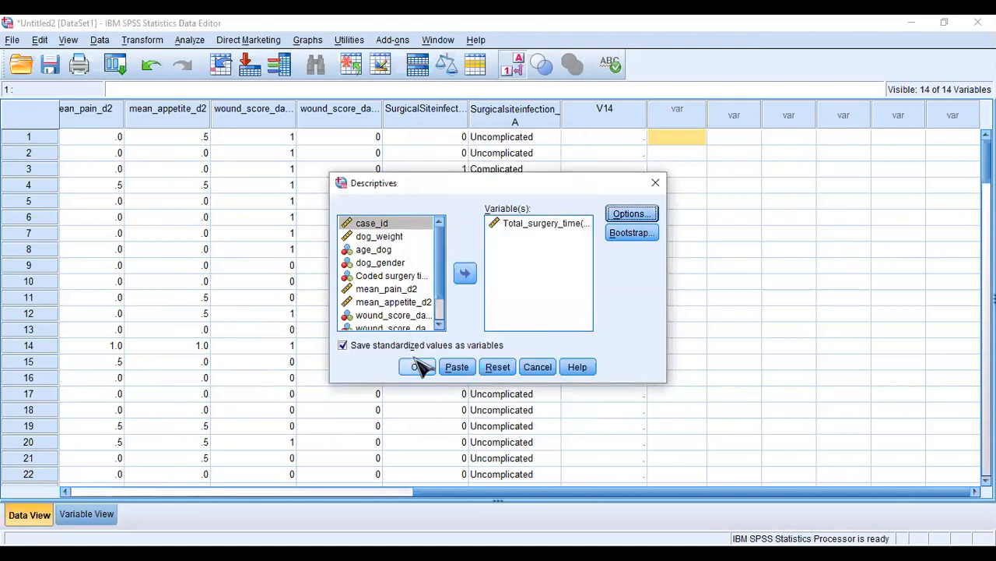
left_click(419, 369)
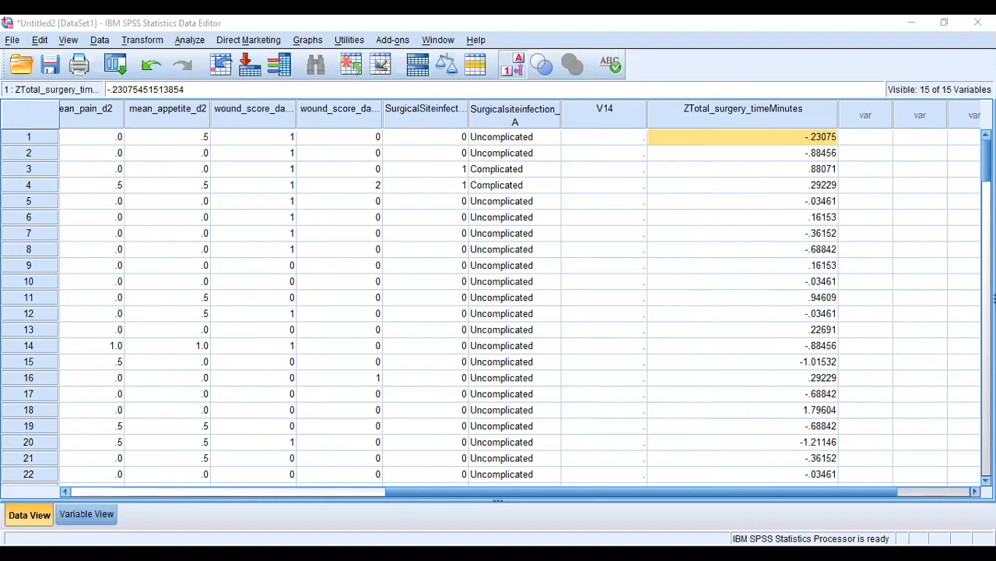
- Sort the cases by ZTotal_surgery_timeMinutes in ascending order
left_click_drag(560, 492, 615, 492)
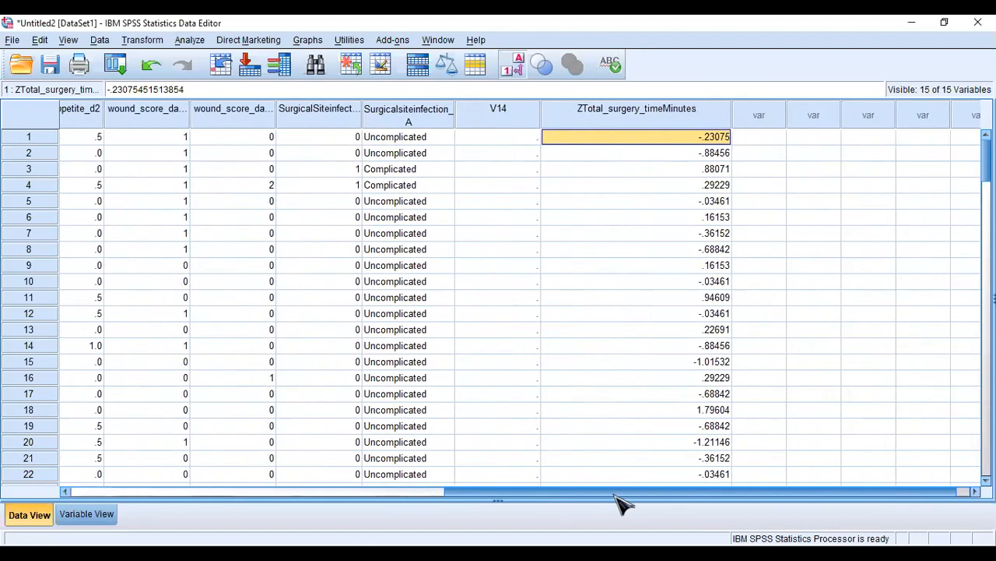
left_click(696, 121)
right_click(701, 127)
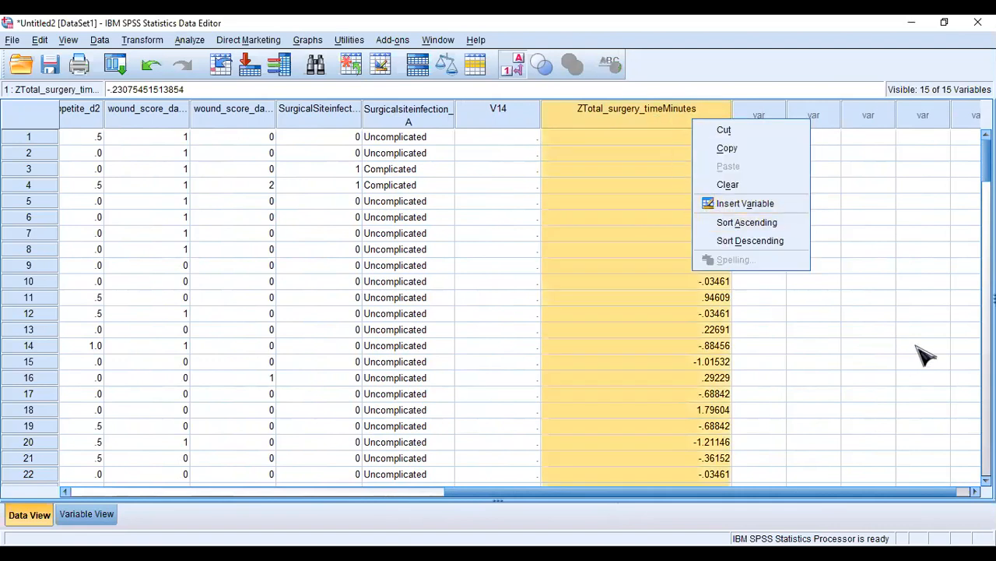
left_click(918, 348)
left_click(689, 113)
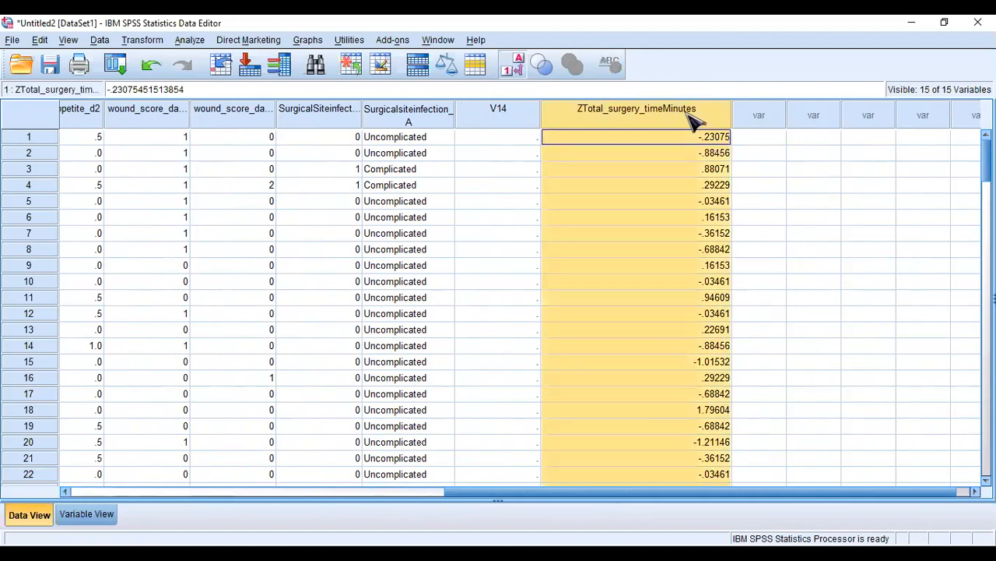
left_click(815, 231)
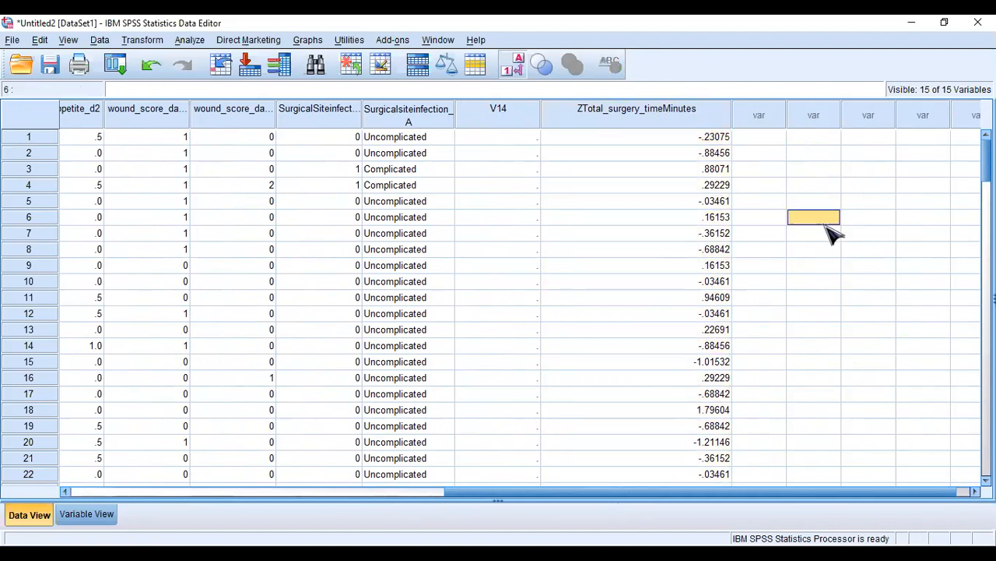
left_click(712, 123)
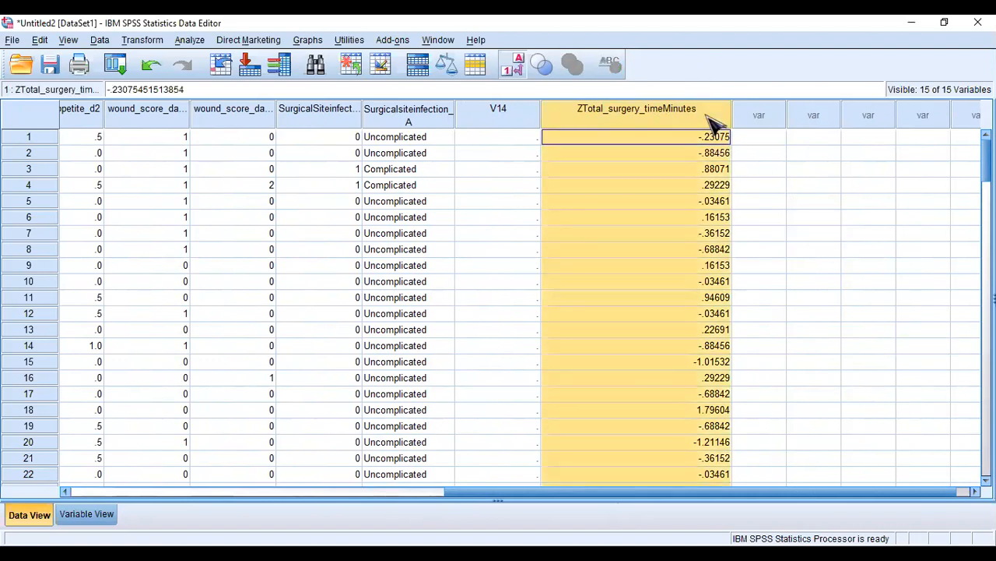
right_click(713, 123)
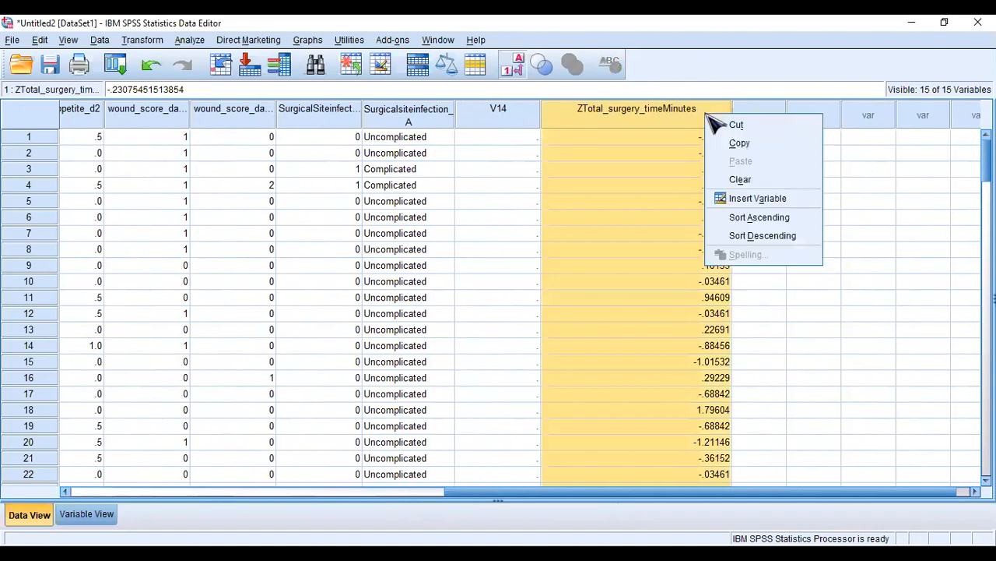
left_click(759, 222)
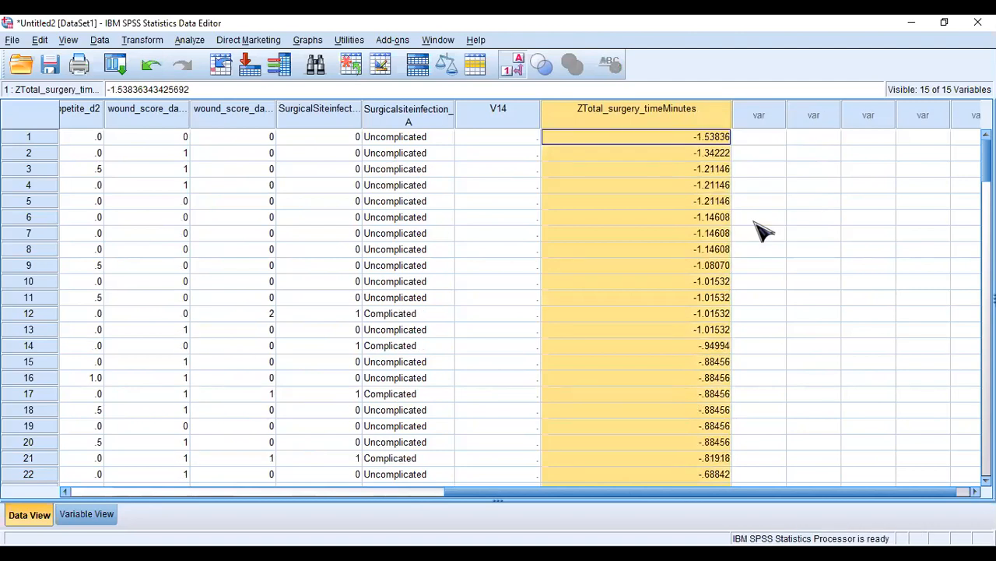
- Examine the highest ZTotal_surgery_timeMinutes scores at the end of the sorted data for outliers, comparing them with the original surgery times
scroll(966, 358, "down", 20)
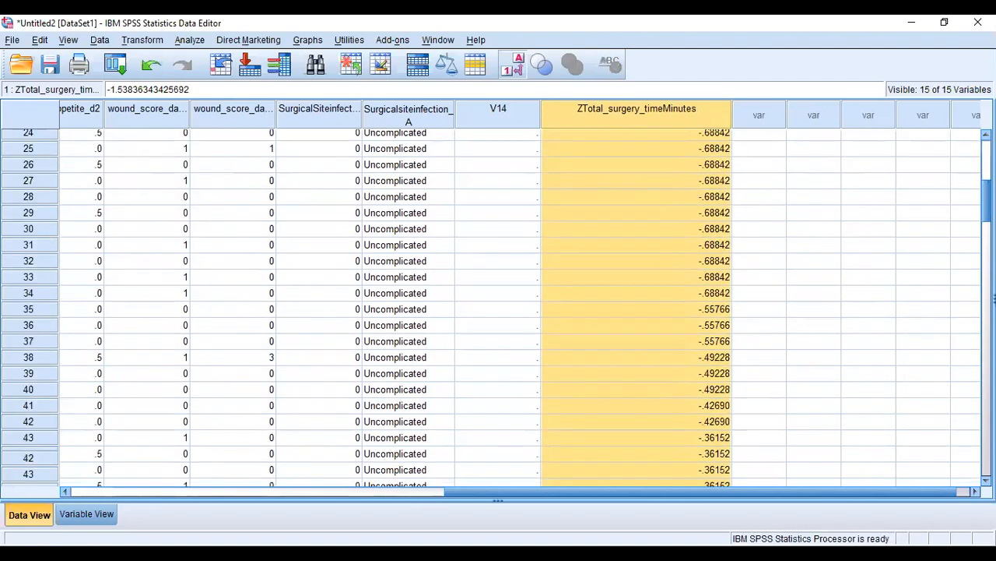
scroll(958, 409, "up", 7)
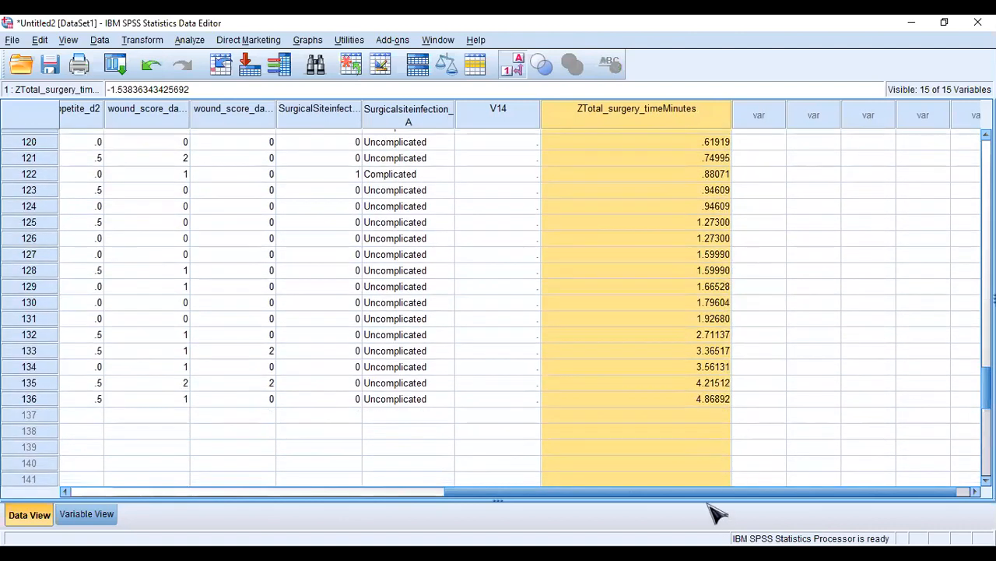
left_click_drag(701, 492, 593, 481)
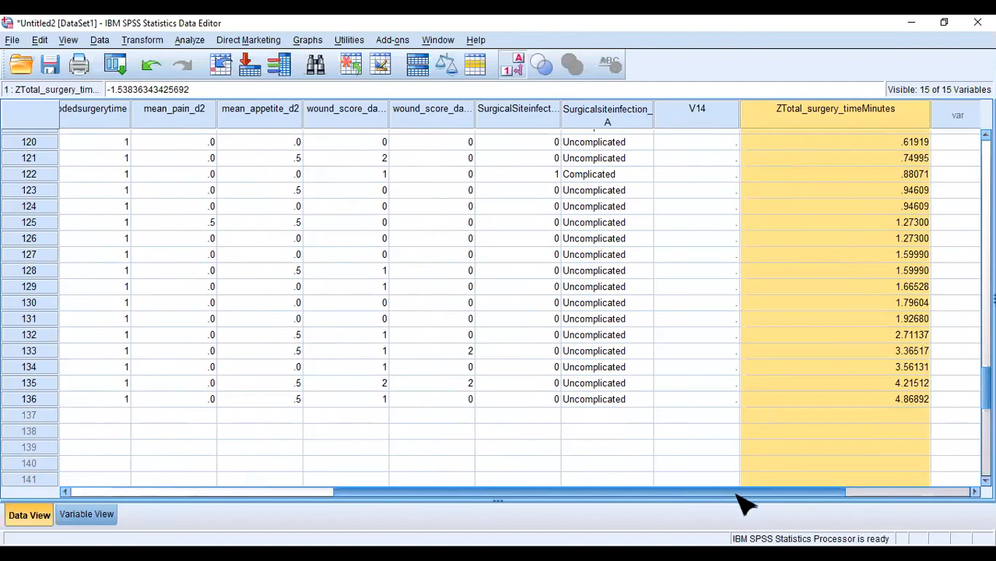
left_click_drag(746, 501, 434, 511)
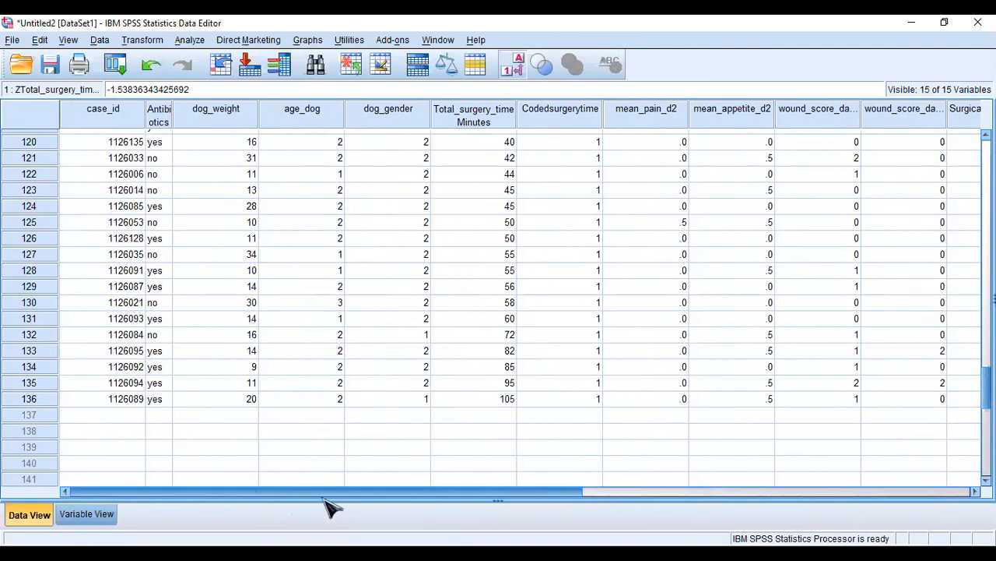
left_click_drag(497, 494, 849, 490)
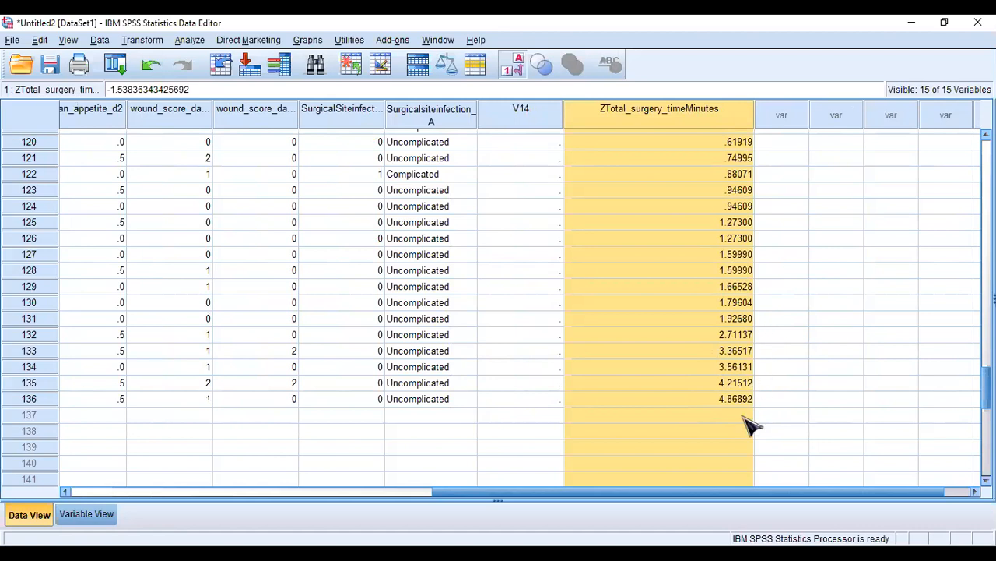
left_click(740, 555)
left_click(732, 335)
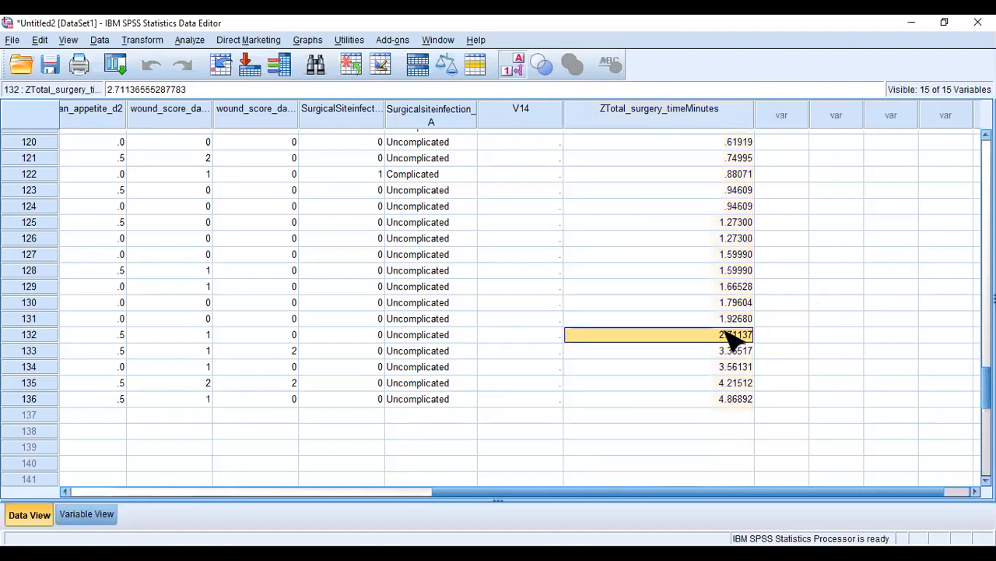
left_click(732, 352)
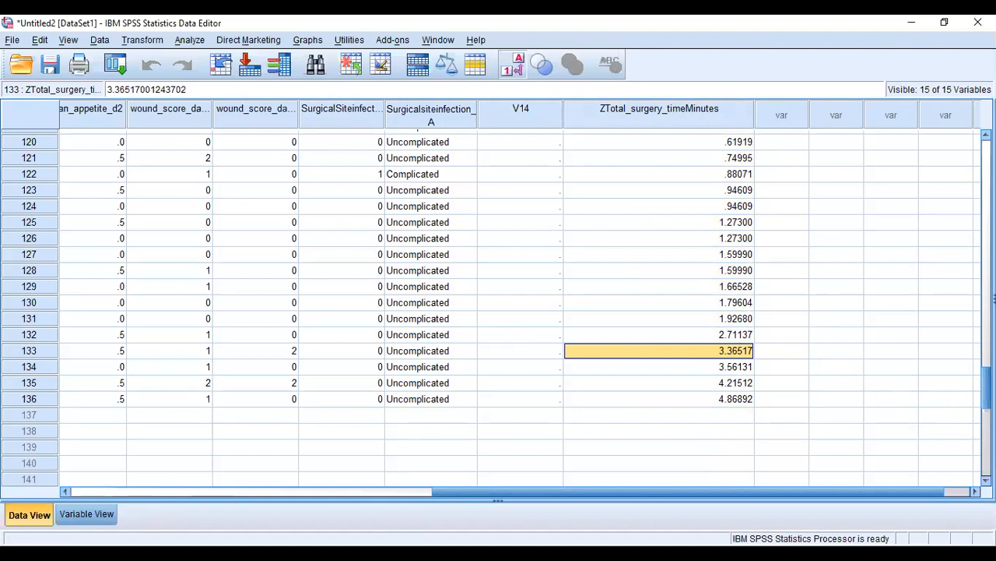
left_click(732, 369)
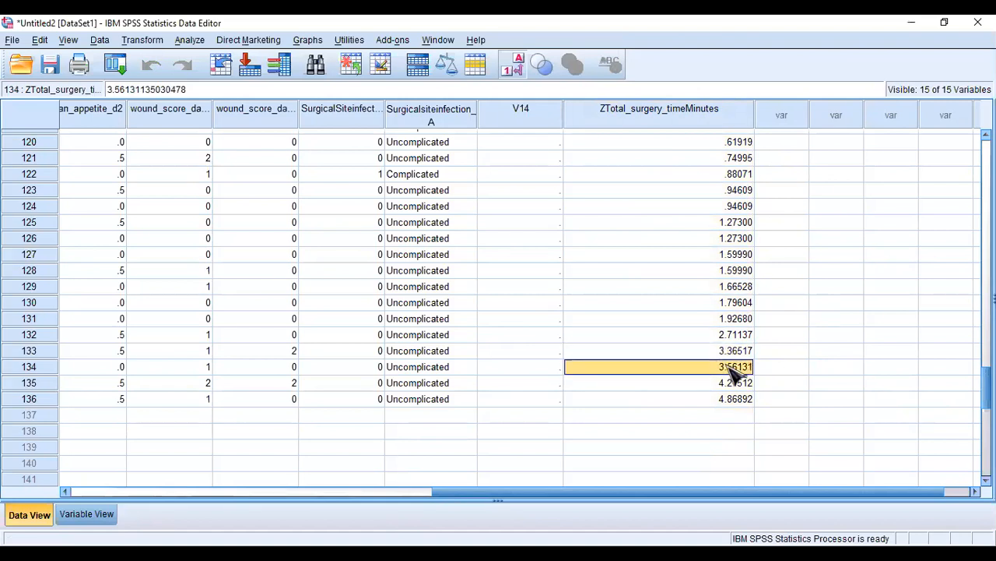
- Compare the standardized scores of cases 133 and 134 with the original Total_surgery_time values in the same rows
left_click(730, 356)
left_click(732, 367)
left_click(732, 355)
left_click(731, 369)
left_click(208, 336)
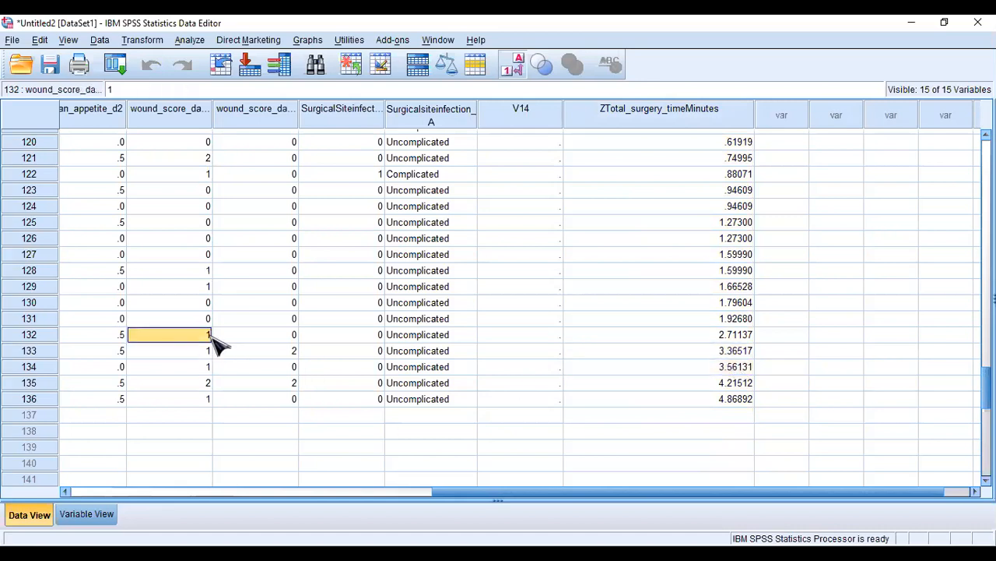
key("Left")
key("Left")
key("Left")
key("Left")
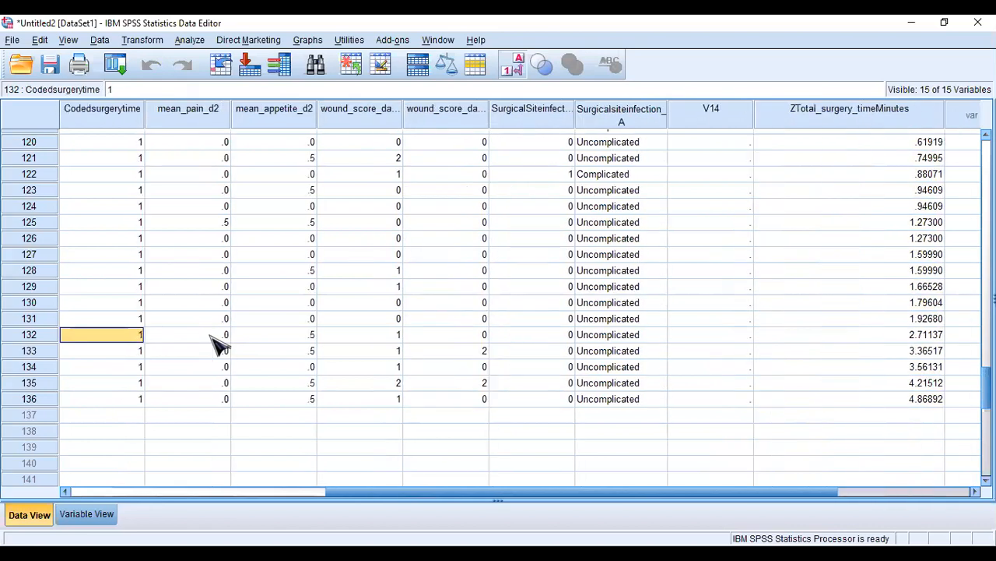
key("Left")
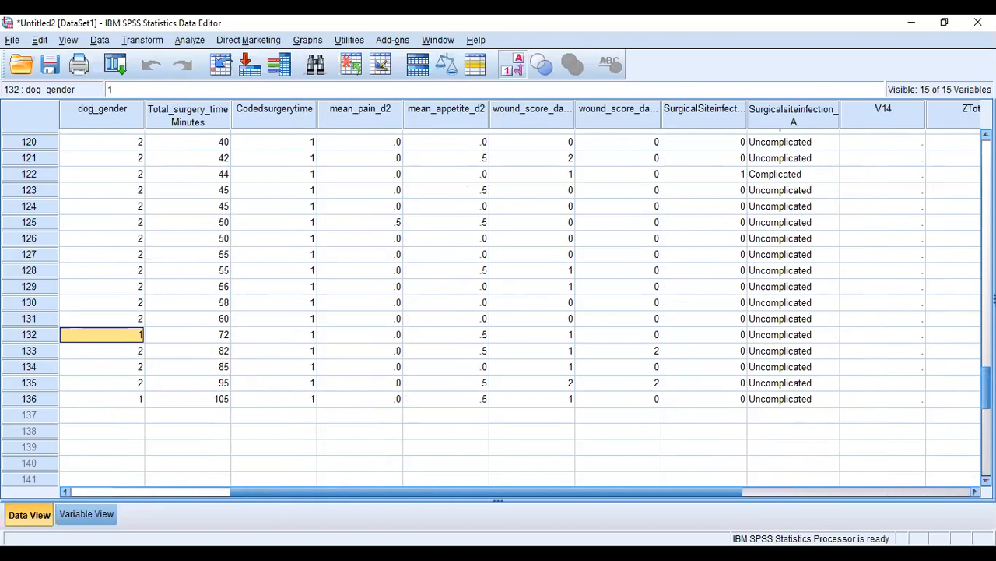
- Review the sorted Total_surgery_time values from the first case to the last, checking the outlying cases 133 to 136
scroll(498, 311, "up", 20)
scroll(499, 312, "up", 17)
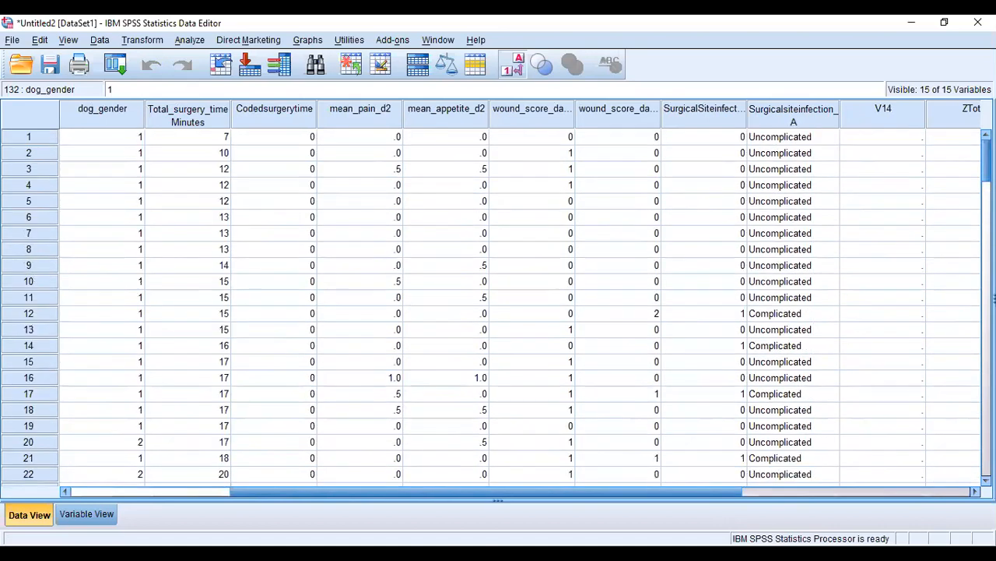
scroll(975, 316, "down", 20)
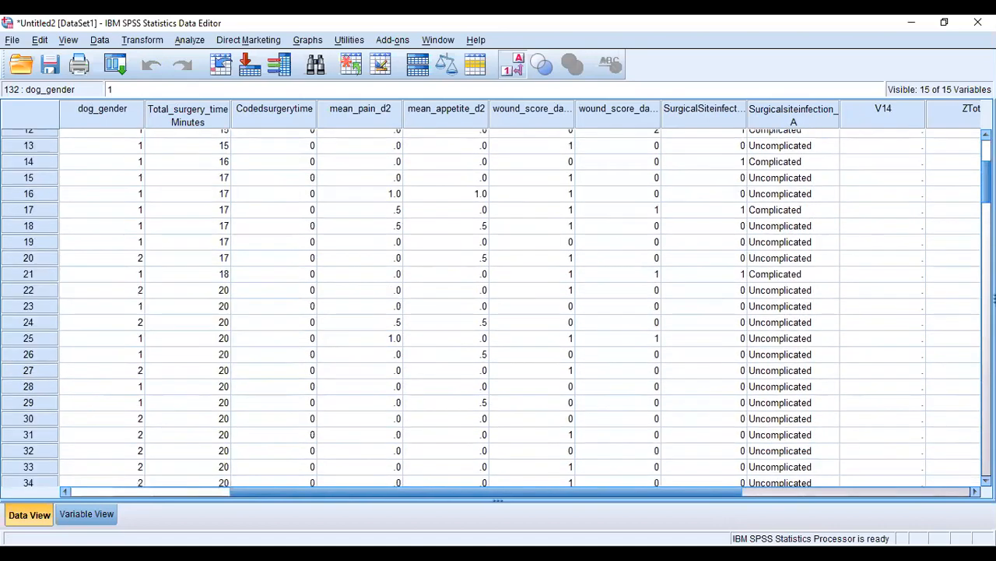
scroll(975, 315, "down", 16)
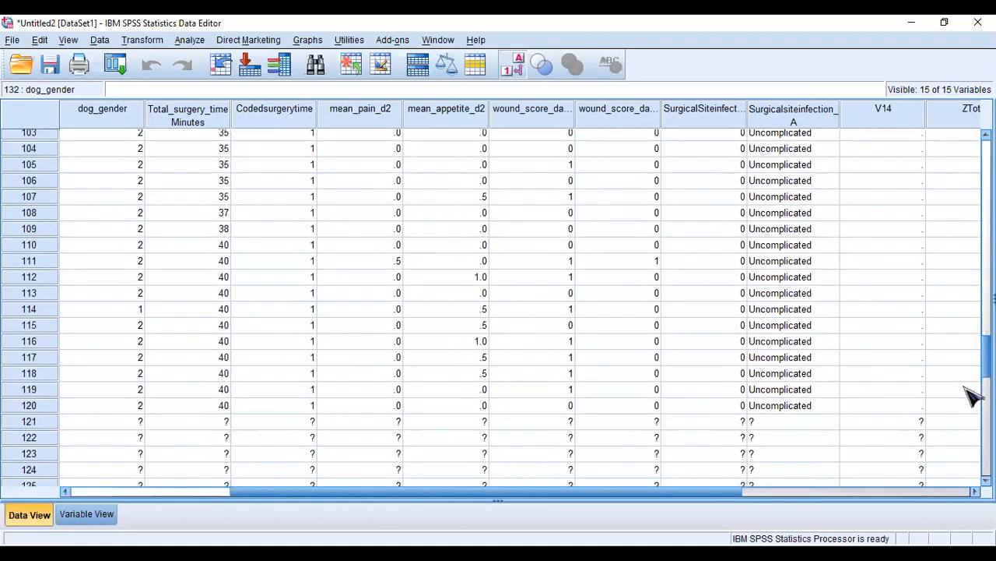
scroll(973, 381, "down", 1)
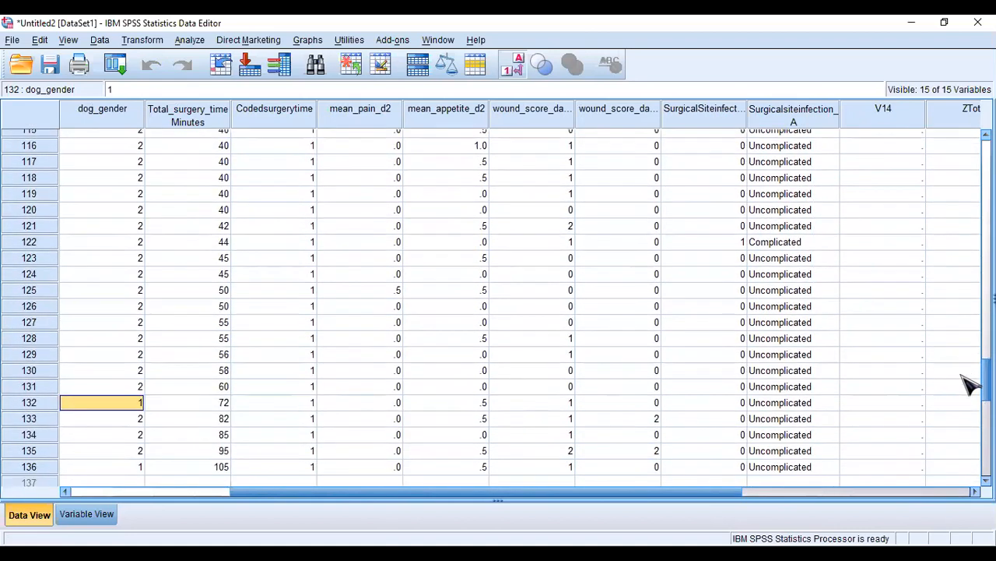
scroll(970, 384, "down", 1)
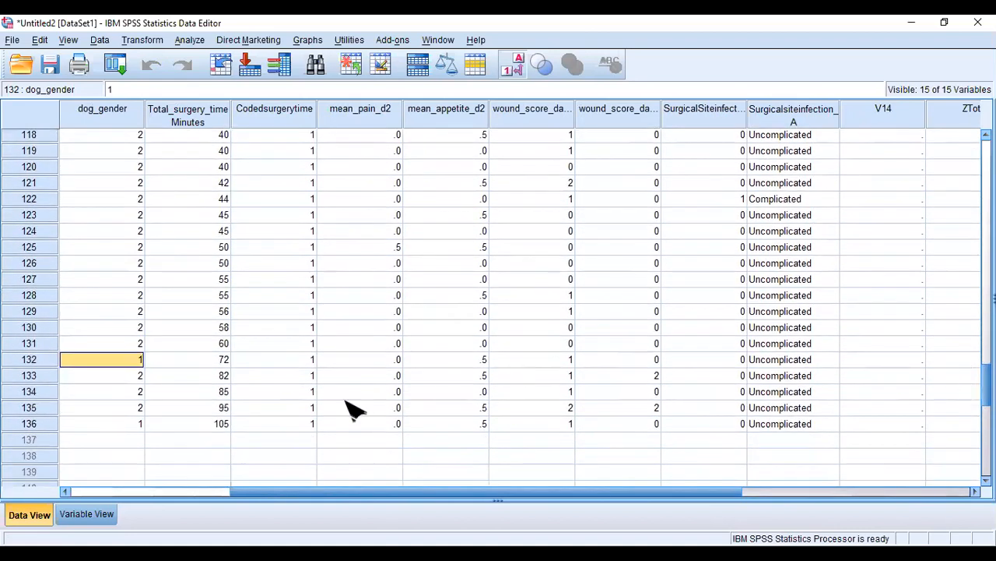
left_click(220, 377)
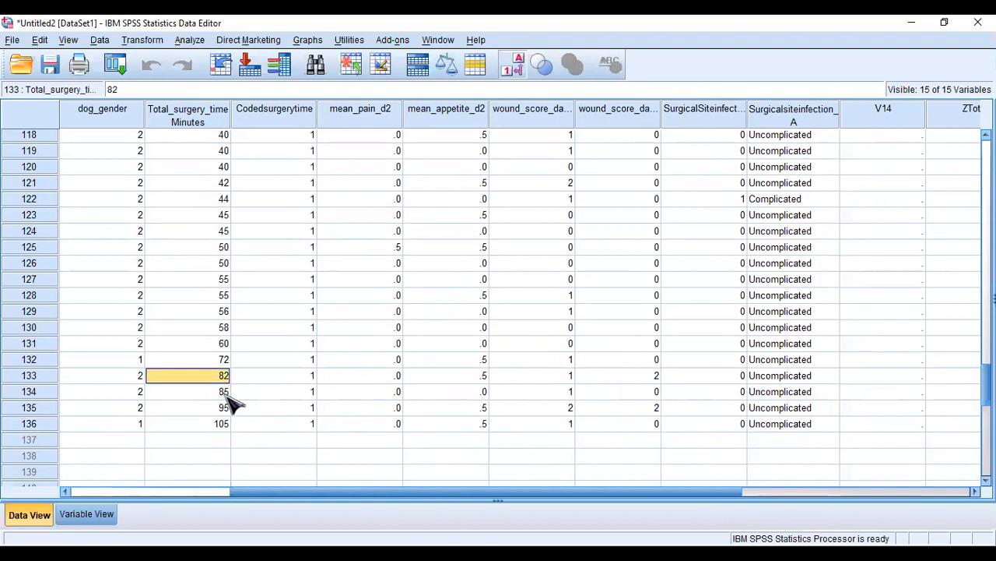
left_click(225, 392)
left_click(228, 405)
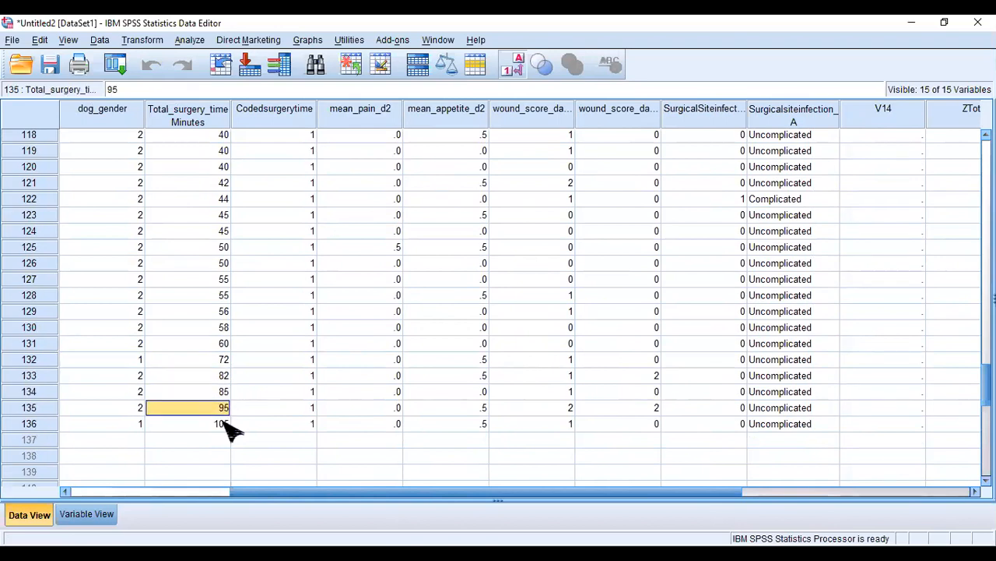
left_click(226, 424)
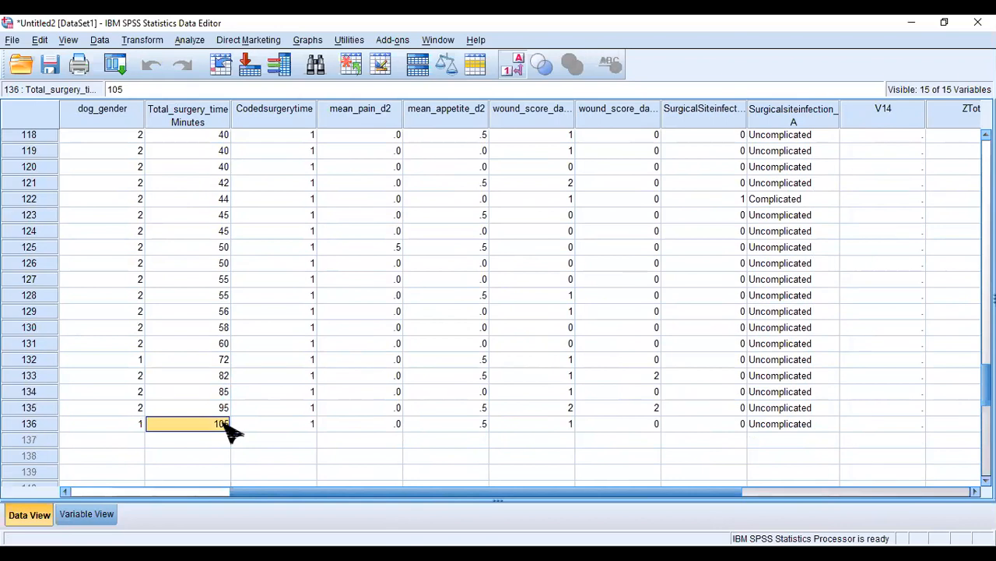
- Clear the Total_surgery_time values of the outlying cases 133 to 136
left_click(220, 377)
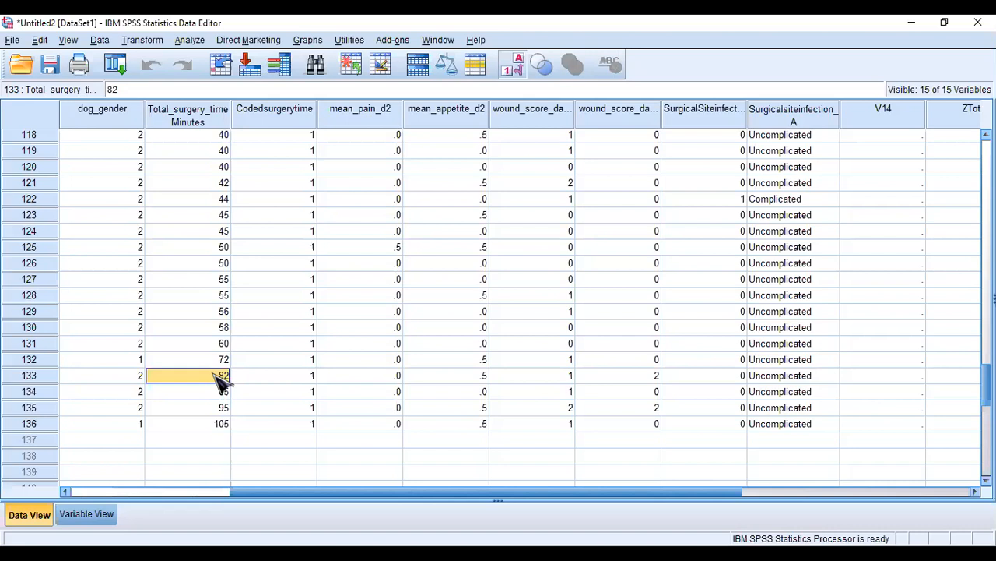
key("BackSpace")
type("0")
key("BackSpace")
left_click(225, 393)
key("BackSpace")
left_click(227, 409)
key("BackSpace")
left_click(230, 428)
key("BackSpace")
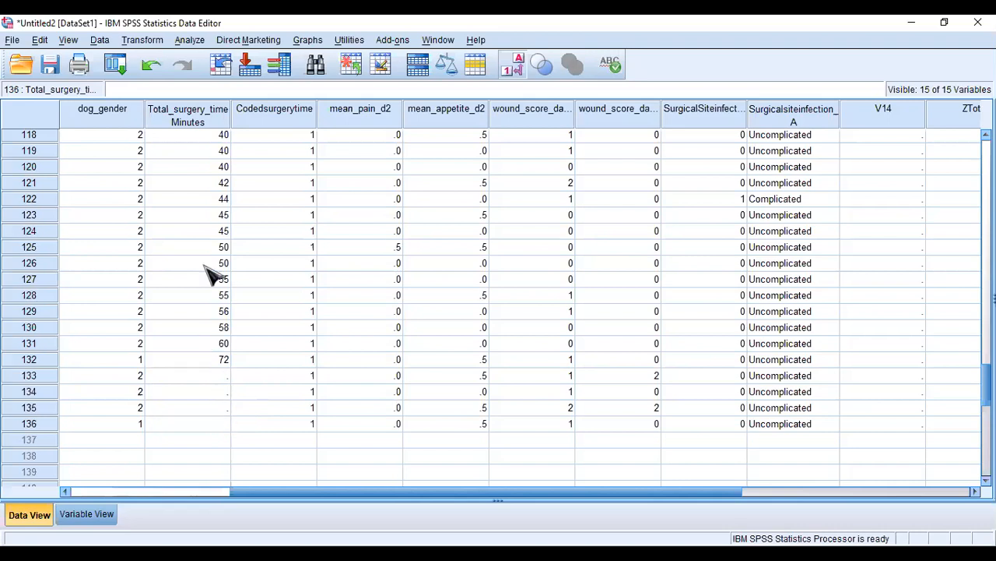
- Rerun Explore for Total_surgery_time displaying plots only, with factor-level boxplots, a histogram and normality plots with tests
left_click(192, 40)
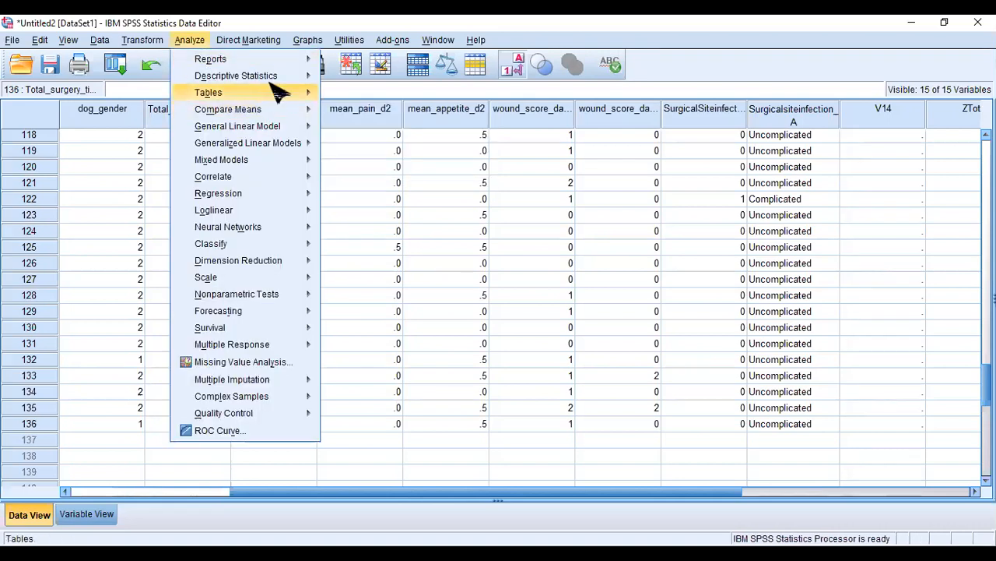
mouse_move(300, 77)
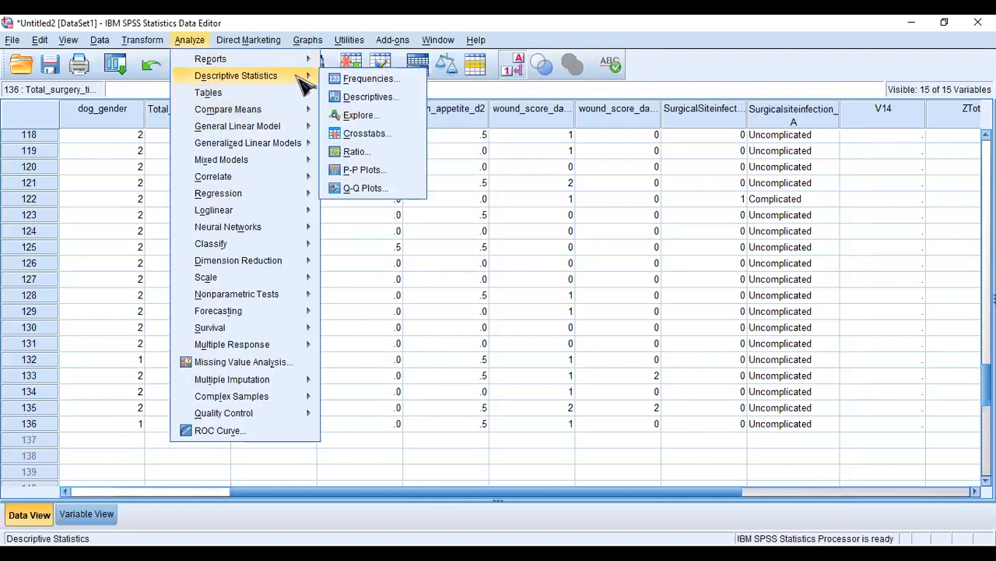
left_click(380, 117)
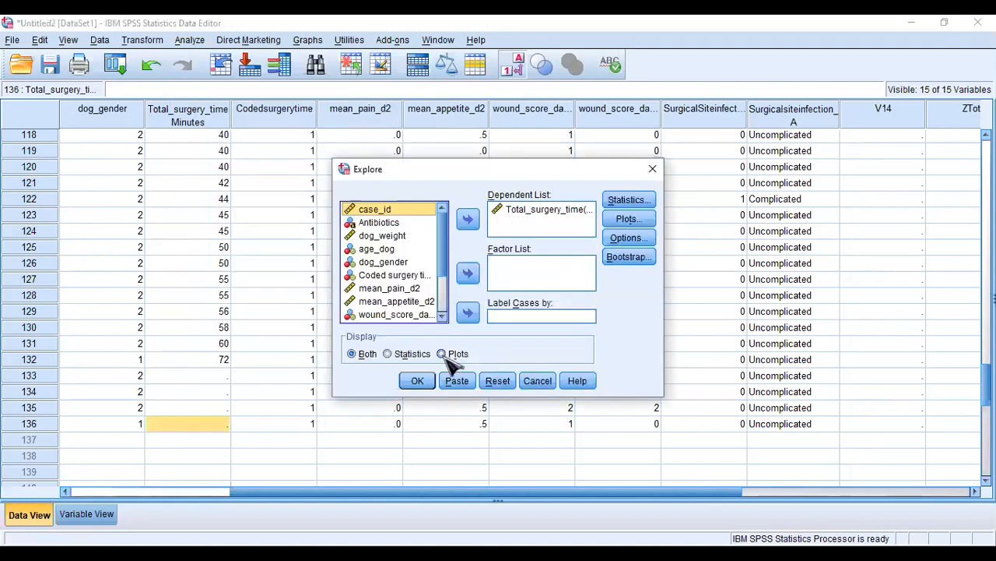
left_click(444, 354)
left_click(628, 219)
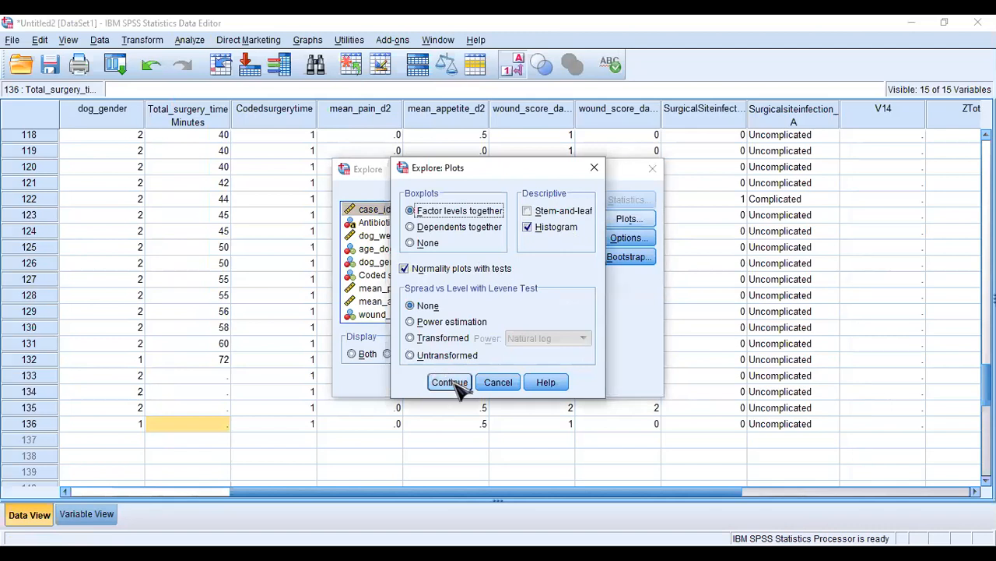
left_click(433, 382)
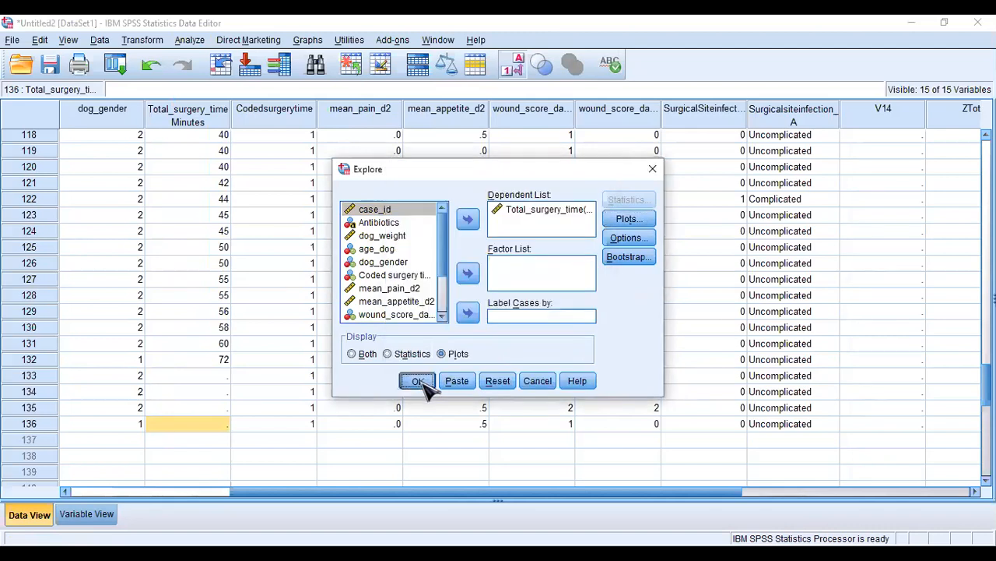
left_click(423, 382)
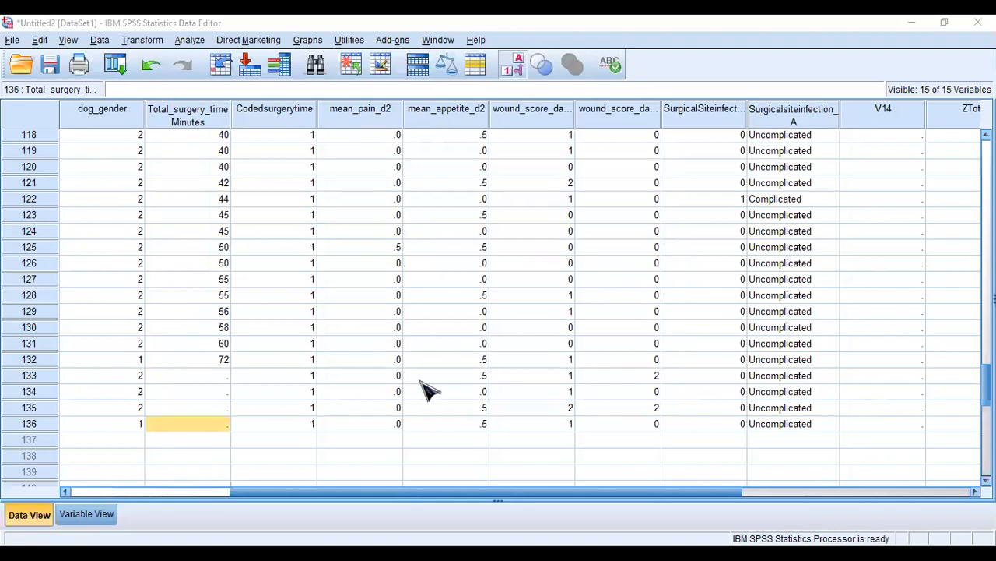